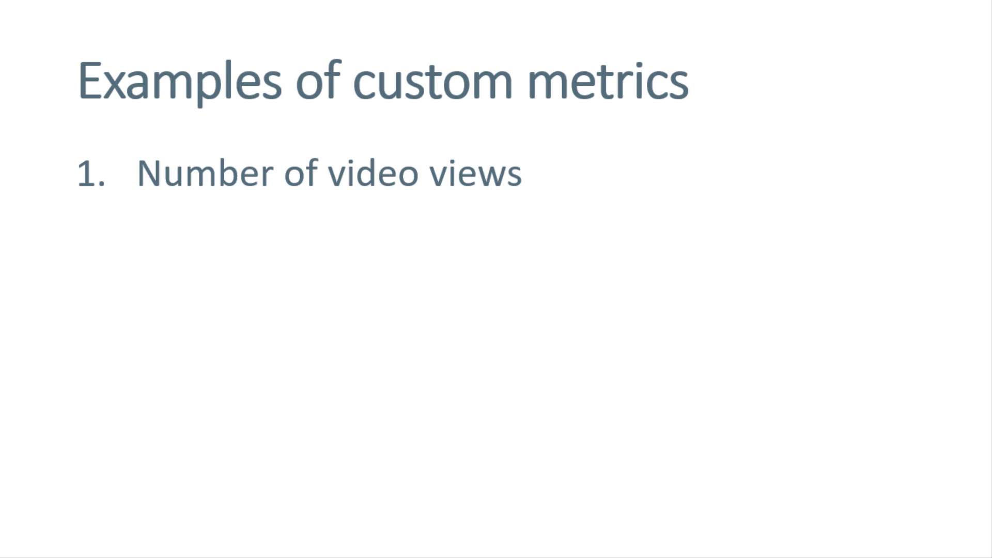
key("Right")
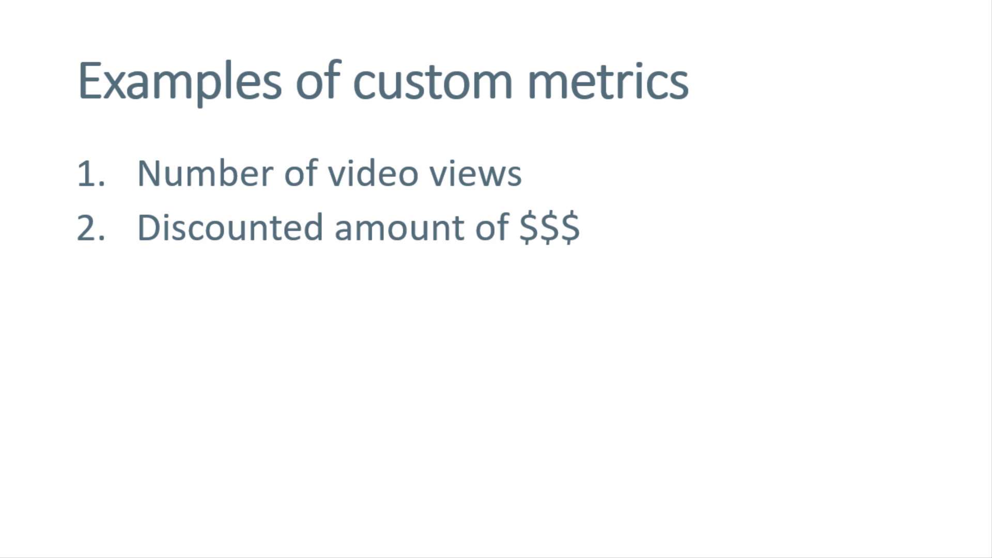
key("Right")
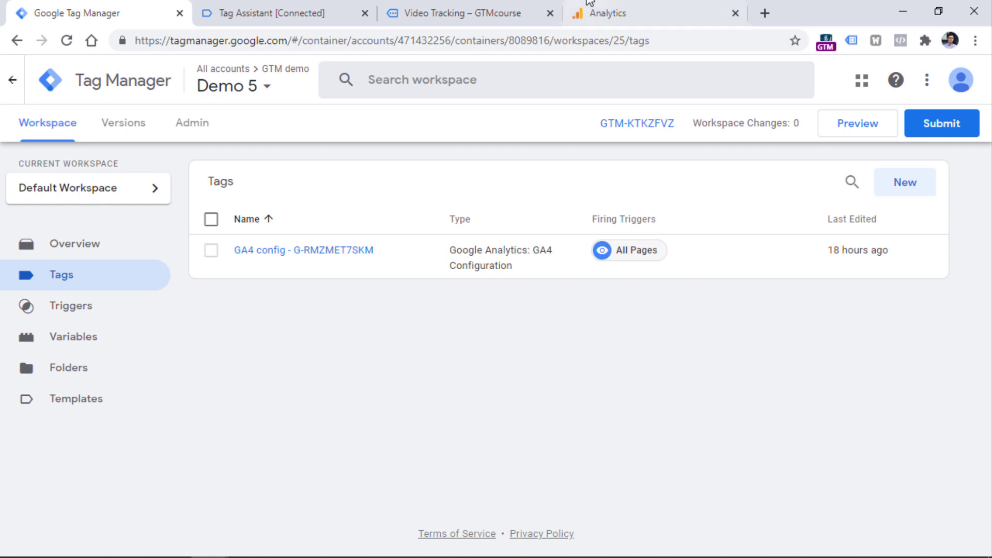
Place the Analytics page beside Tag Manager and view the embedded YouTube video on the Video Tracking page
left_click_drag(608, 13, 222, 13)
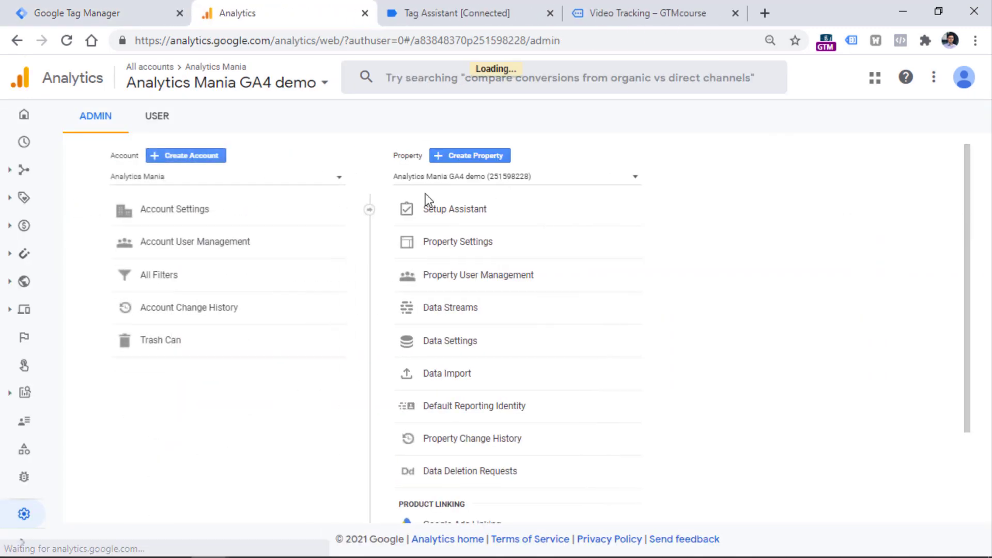
left_click(67, 11)
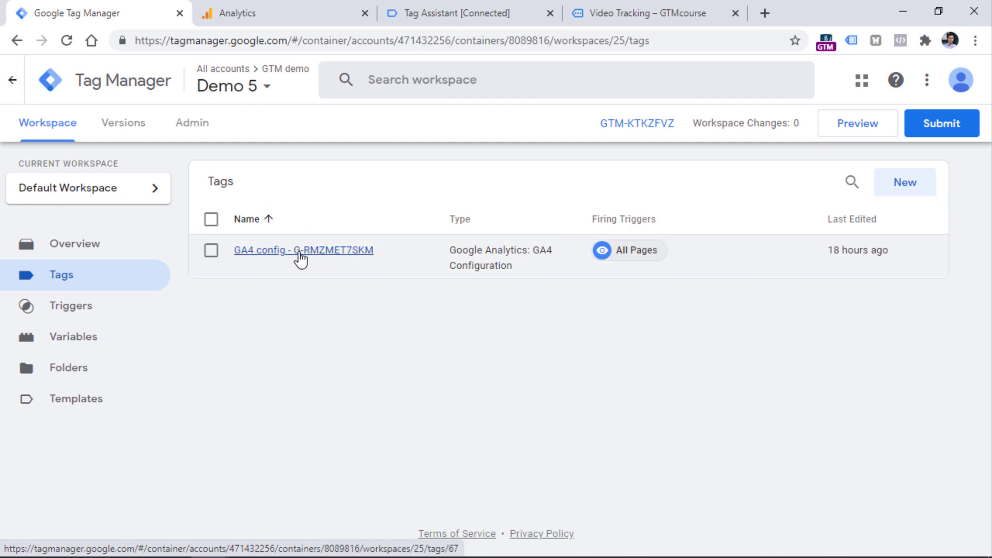
left_click(627, 6)
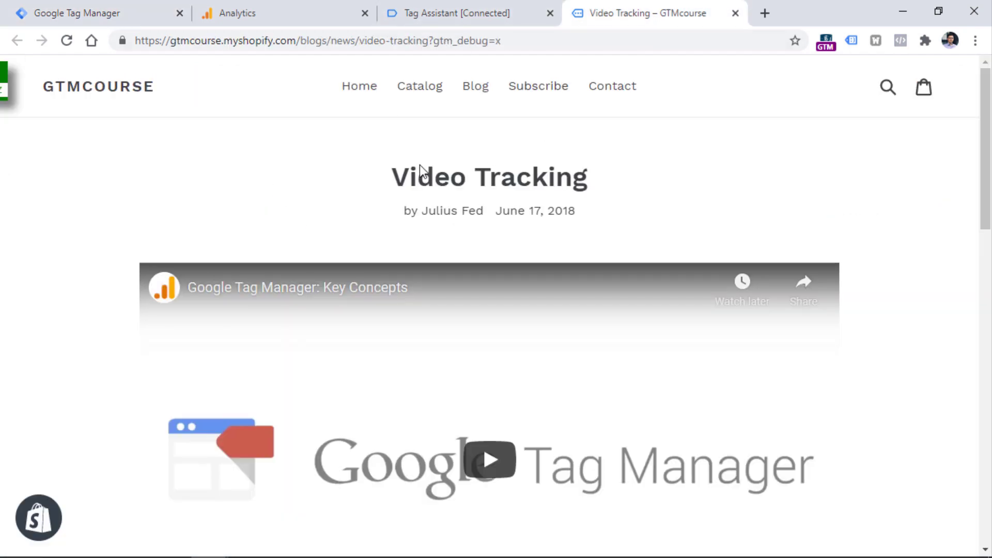
scroll(759, 234, "down", 3)
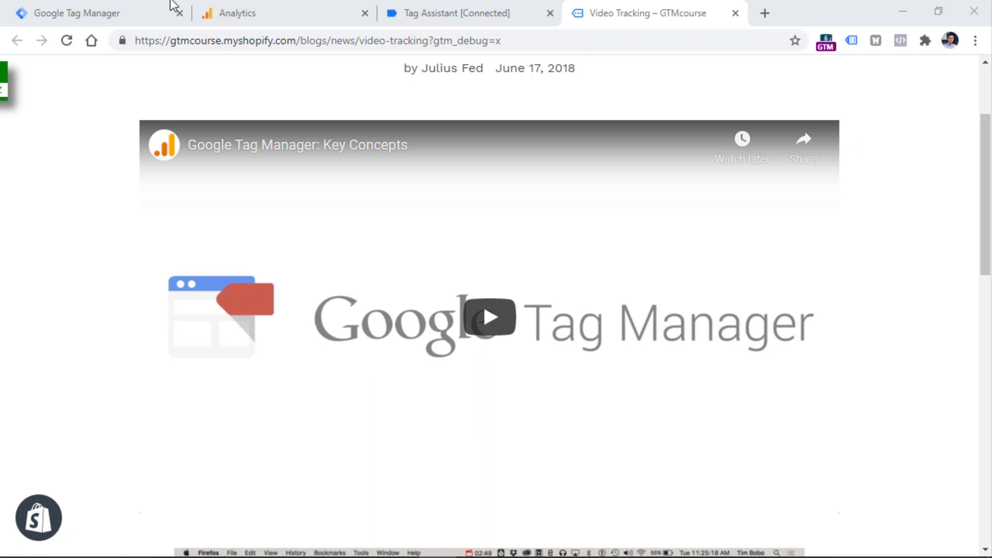
Start a new trigger in Google Tag Manager and set its type to YouTube Video
left_click(96, 10)
left_click(65, 310)
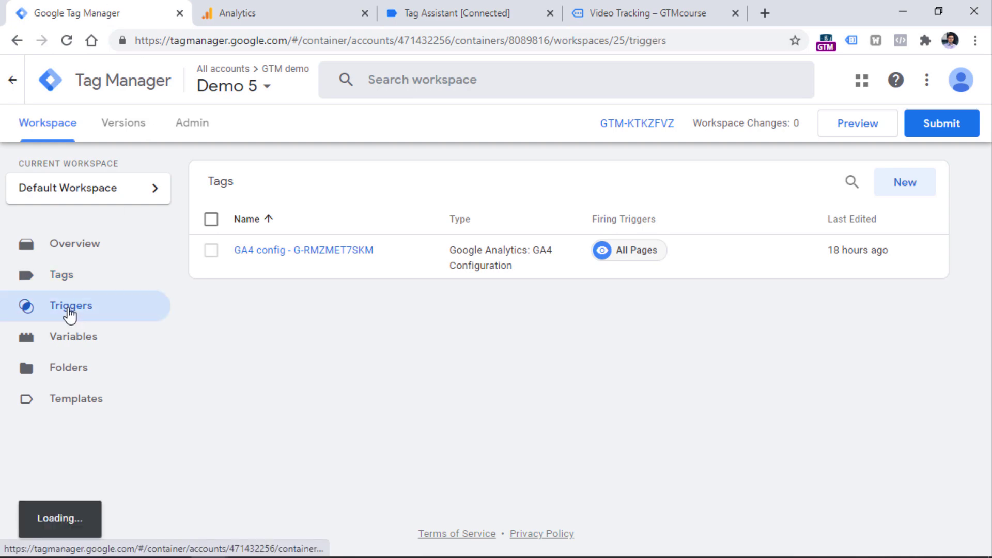
left_click(905, 182)
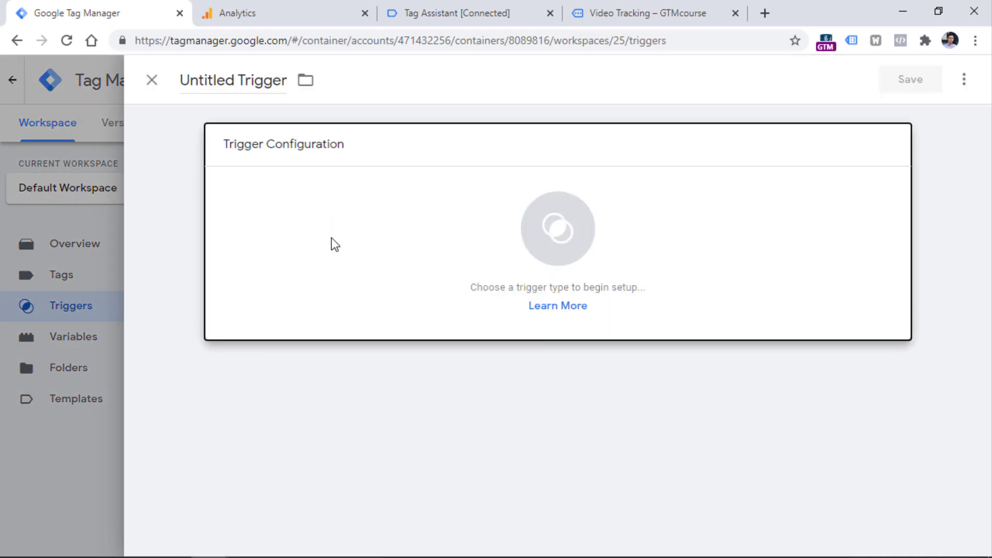
left_click(332, 244)
scroll(677, 223, "down", 5)
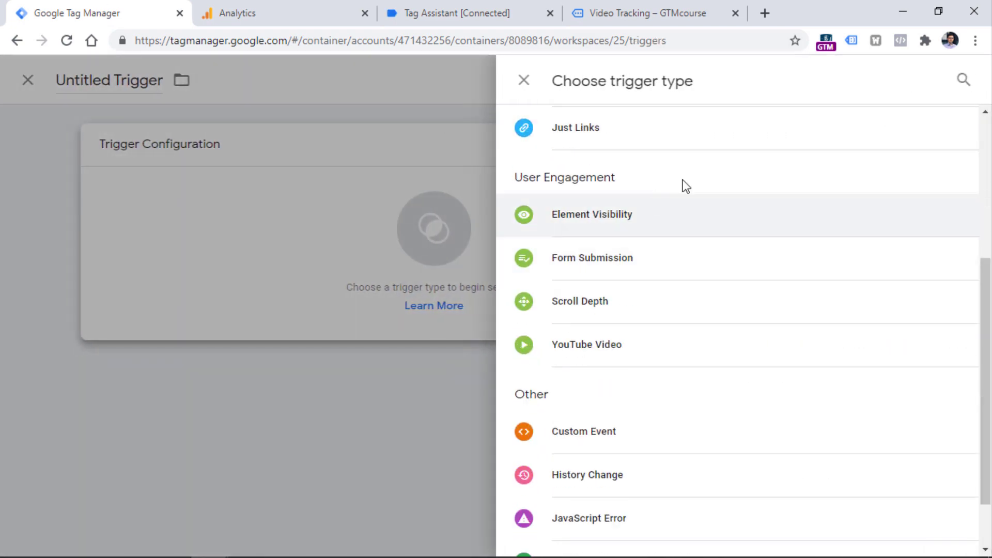
left_click(580, 349)
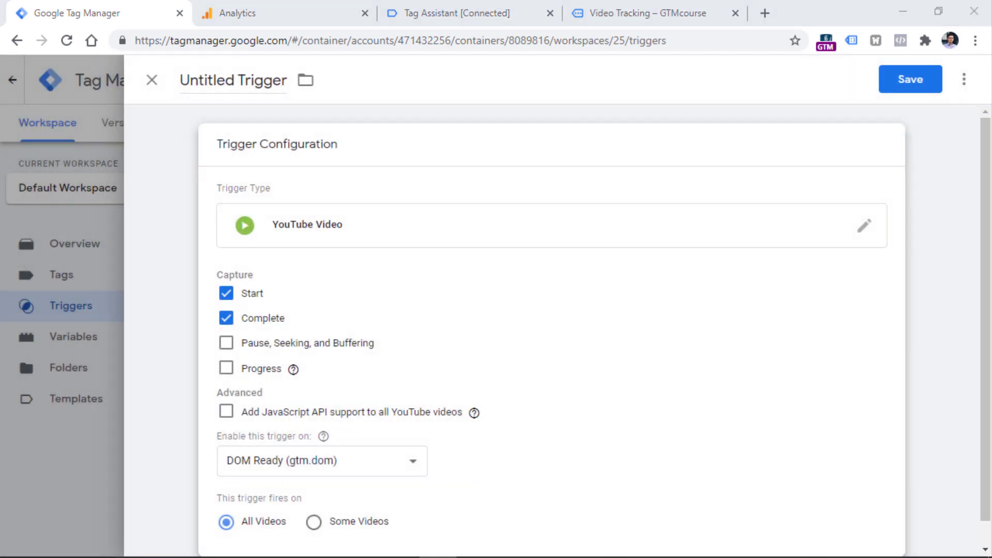
Limit the YouTube Video trigger to capturing Start only, with Complete and Progress disabled
left_click(225, 369)
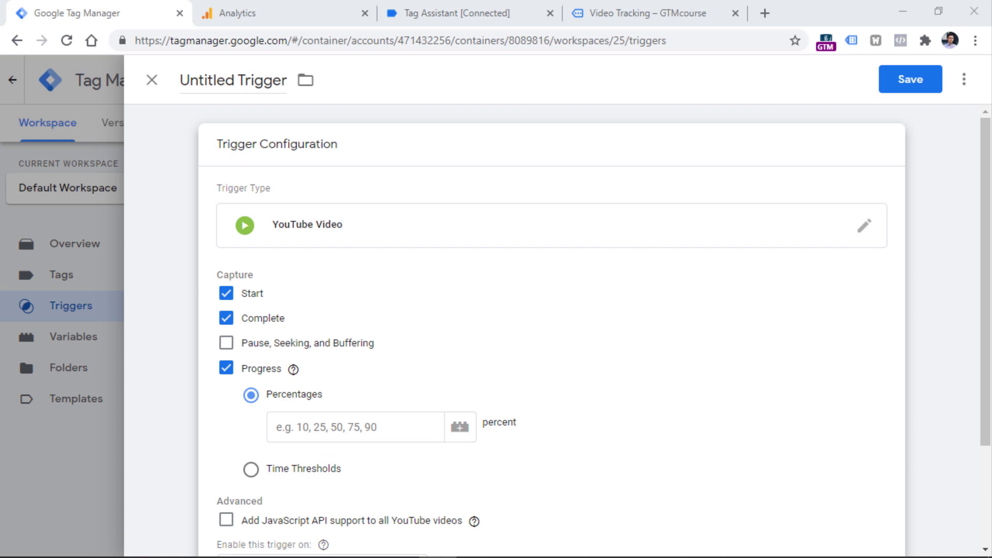
left_click(705, 310)
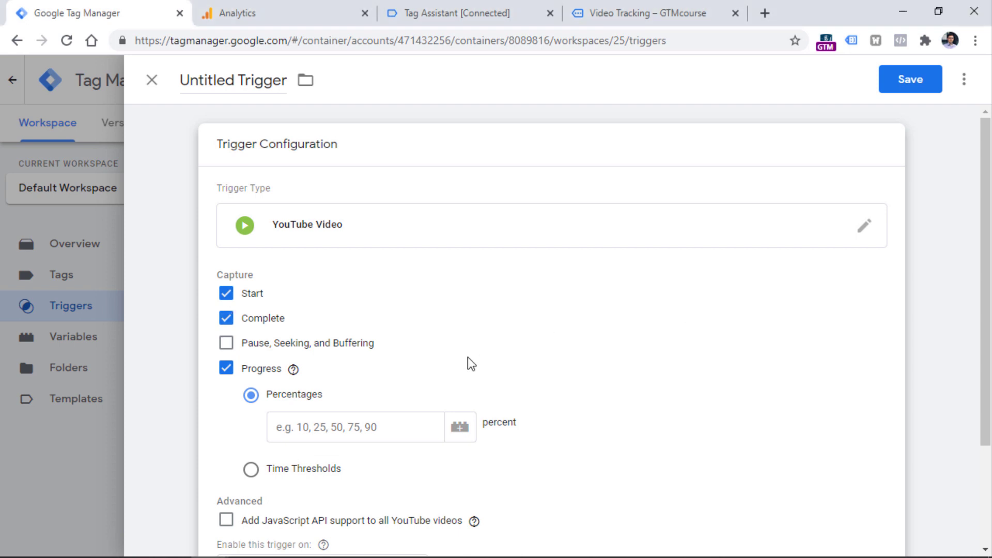
left_click(237, 319)
left_click(251, 369)
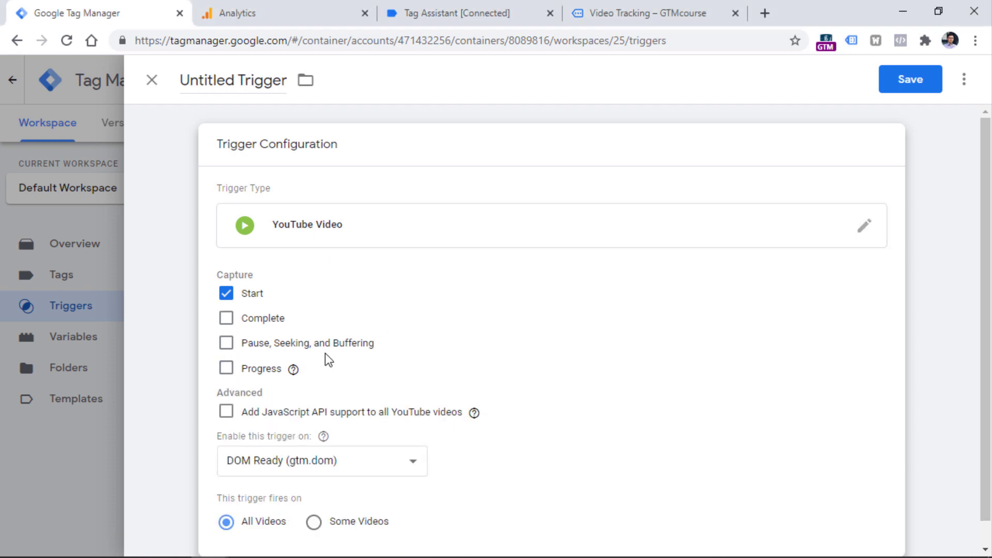
Name the trigger "Youtube - start" and save it
triple_click(216, 78)
type("Youtube - start")
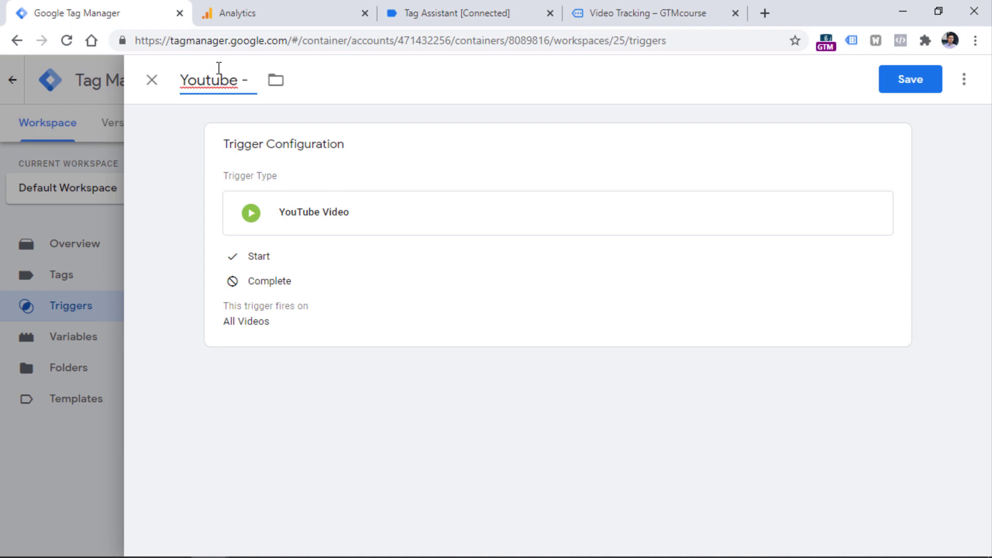
left_click(886, 81)
Start a second trigger and set its type to YouTube Video
left_click(903, 187)
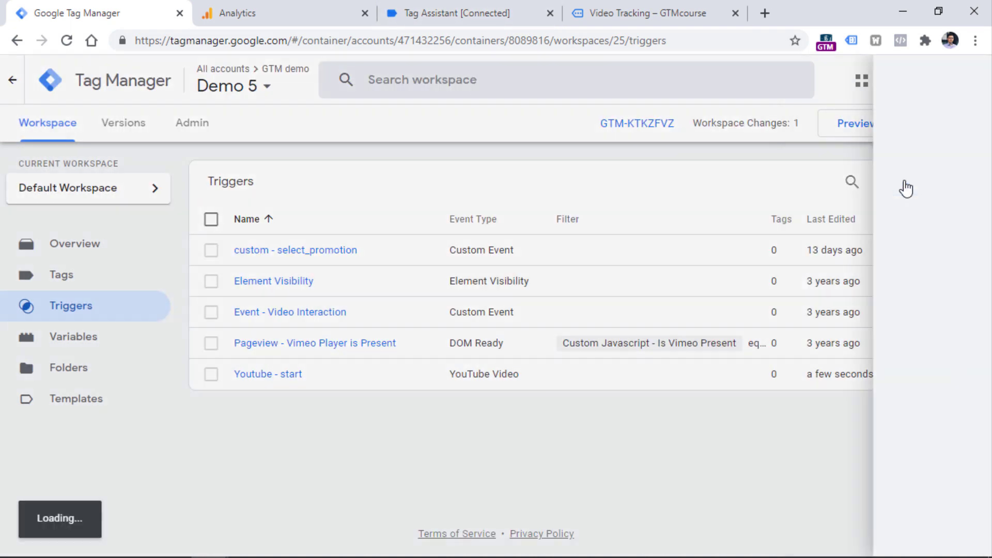
left_click(466, 251)
scroll(591, 232, "down", 5)
left_click(589, 343)
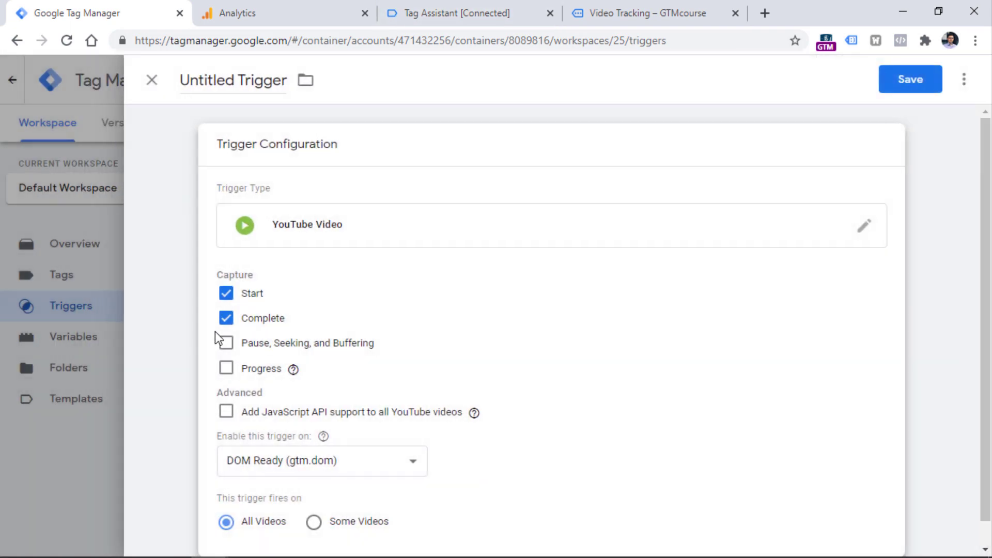
Disable Start capture and enable Progress at 10, 25, 50, 75, 90 percent, keeping Complete enabled
left_click(226, 293)
left_click(226, 368)
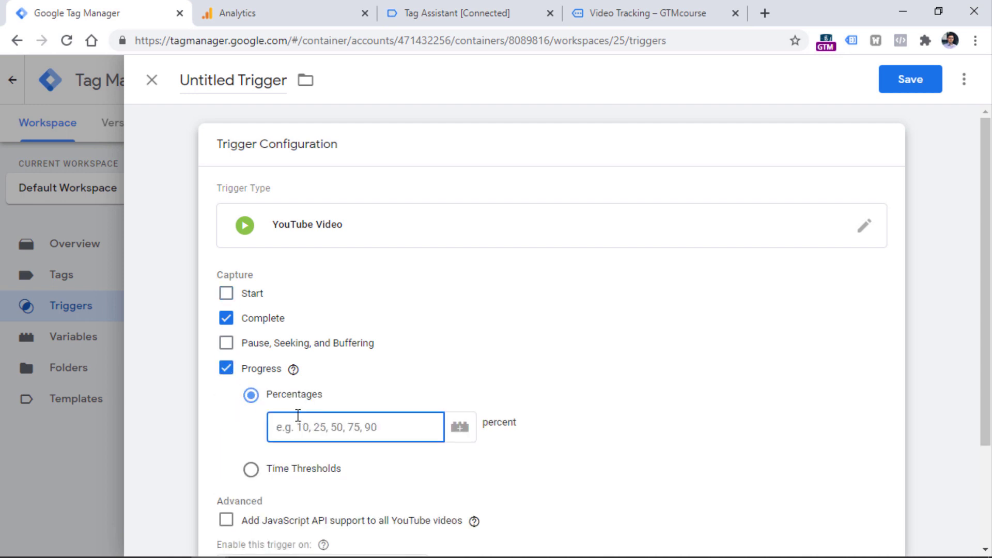
type("10, 25, 50,")
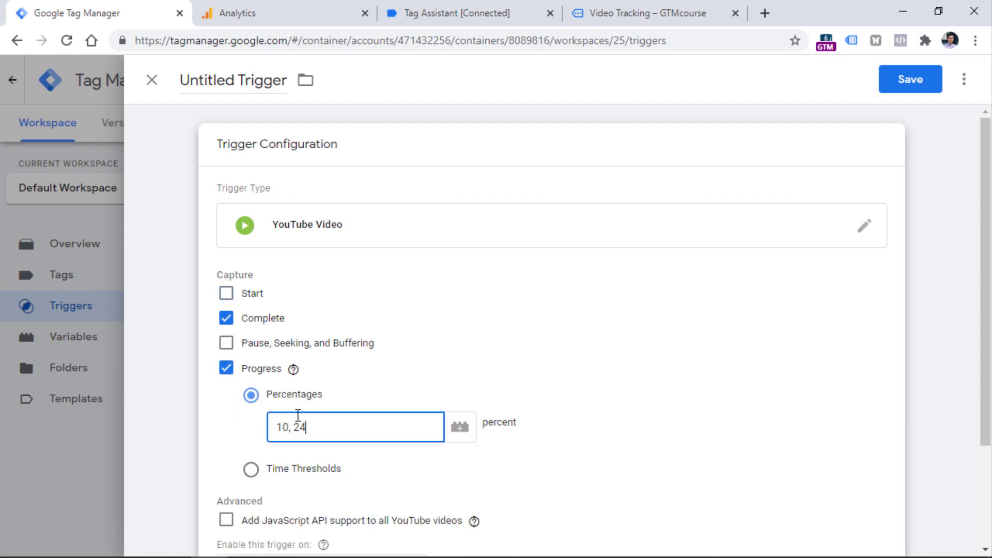
type(" 75, 90")
Name the trigger "Youtube - complete - progress" and save it
left_click(233, 80)
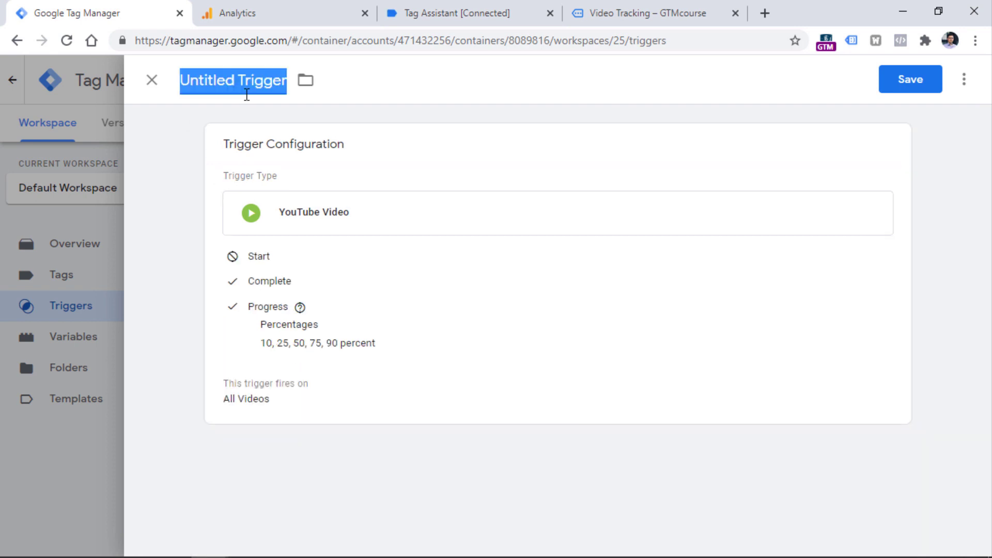
type("Youtube - ")
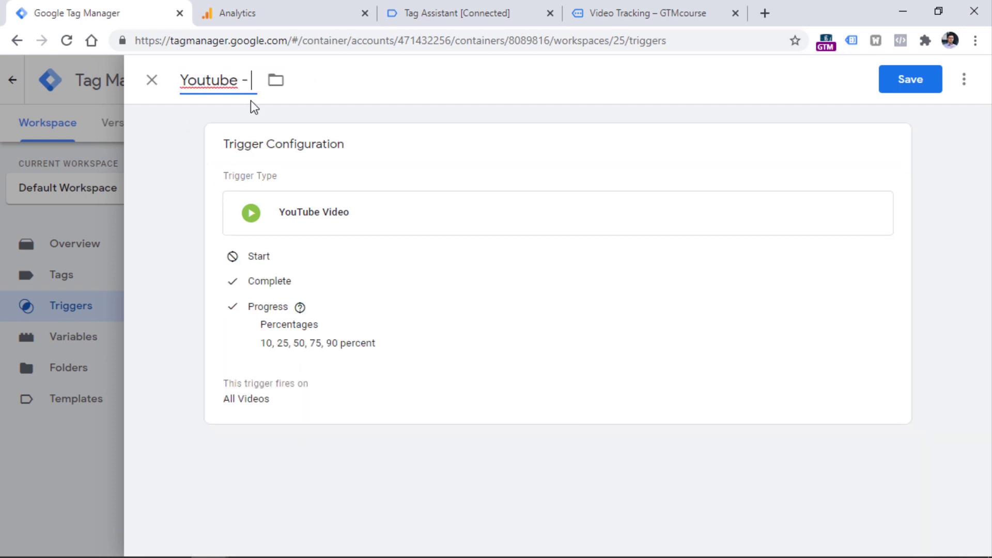
type("complete - progress")
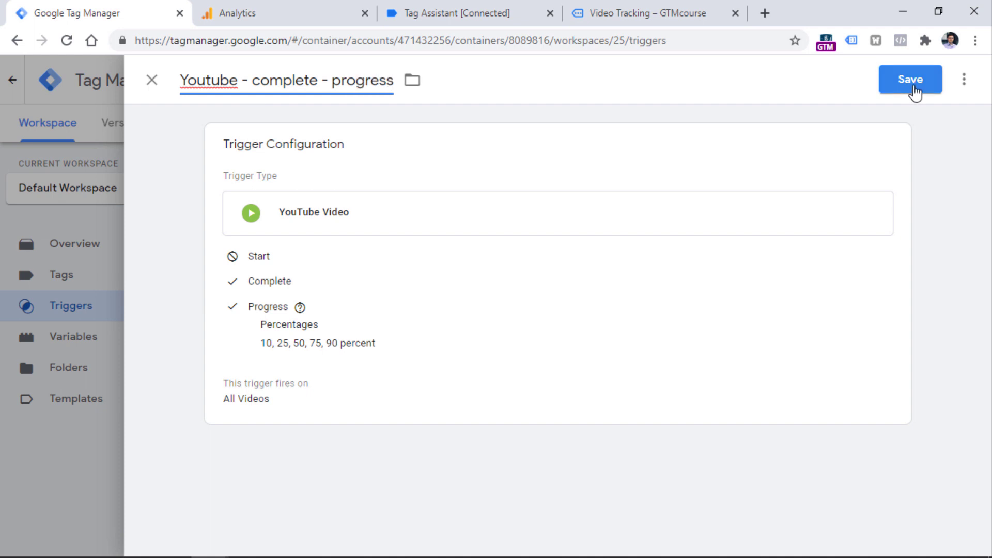
left_click(913, 94)
Start a new Google Analytics: GA4 Event tag that uses the "GA4 config - G-RMZMET7SKM" configuration tag
left_click(62, 282)
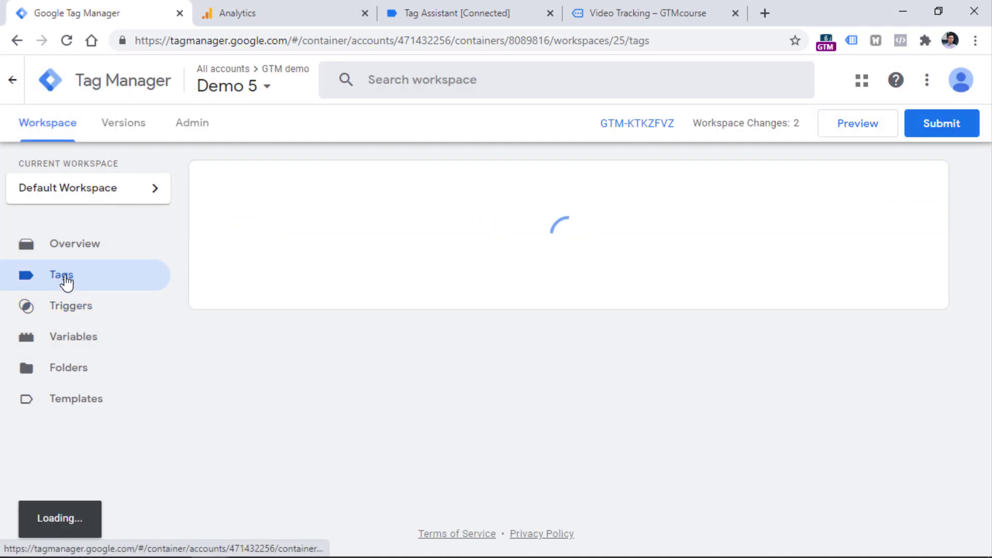
left_click(904, 183)
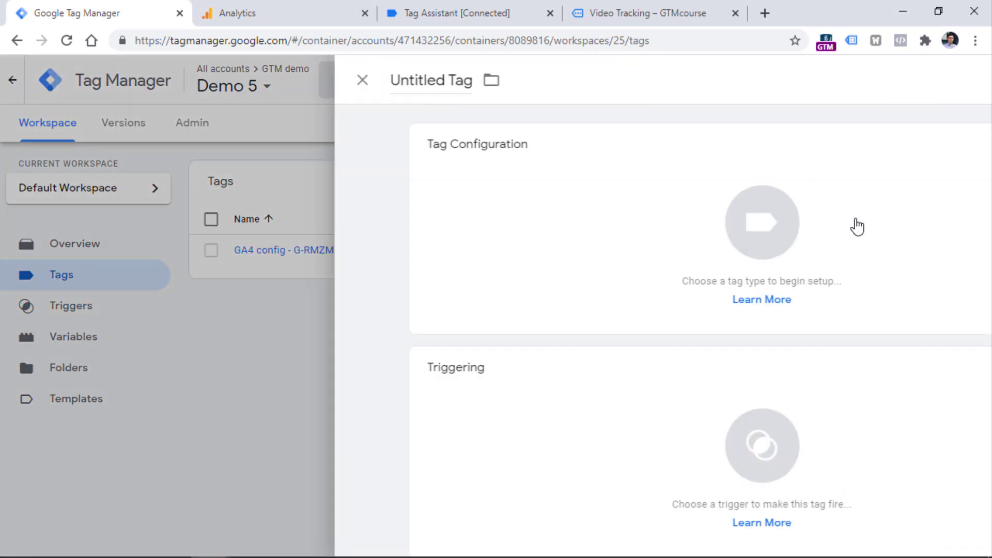
left_click(269, 219)
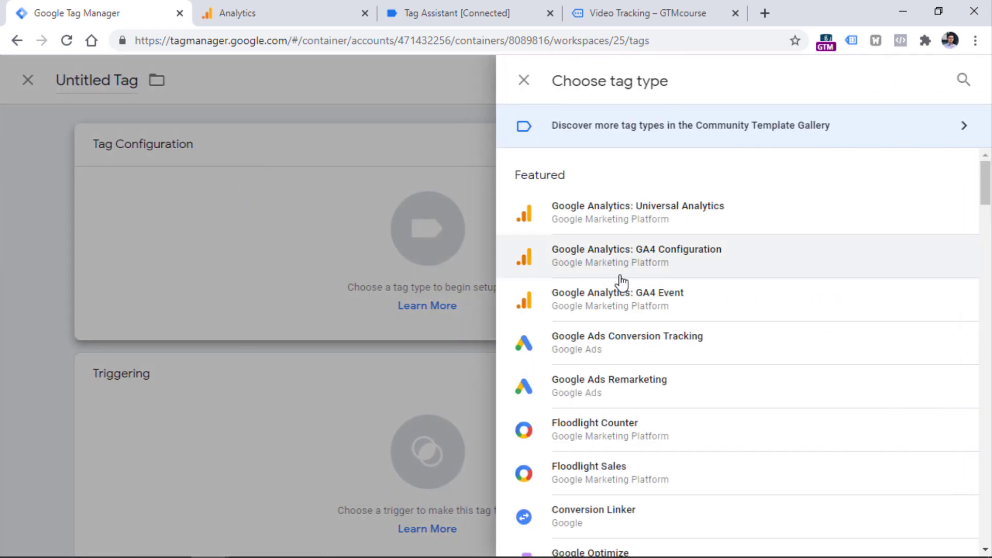
left_click(620, 309)
left_click(299, 294)
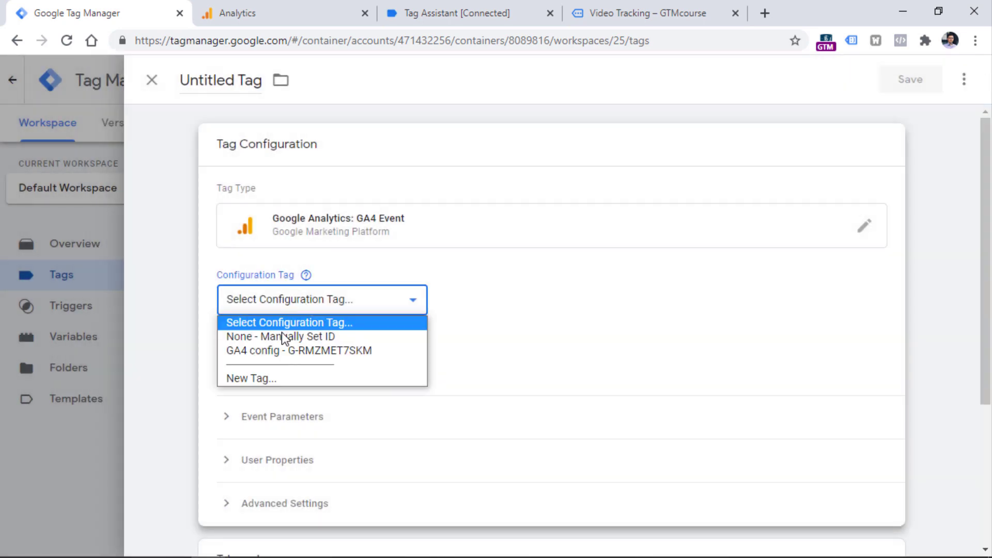
left_click(325, 351)
left_click(295, 357)
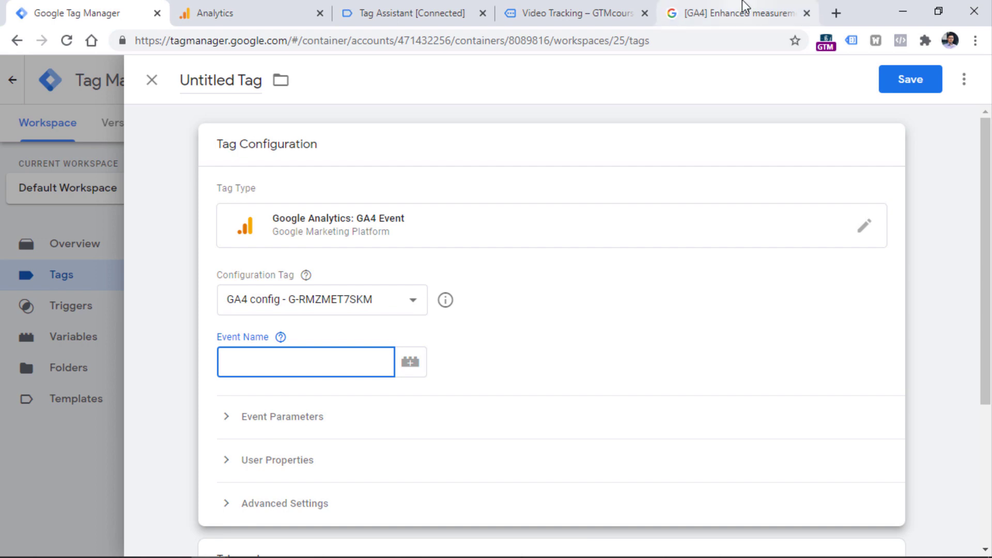
Look up the video engagement event names and parameters in the [GA4] Enhanced measurement help article
key("ctrl+9")
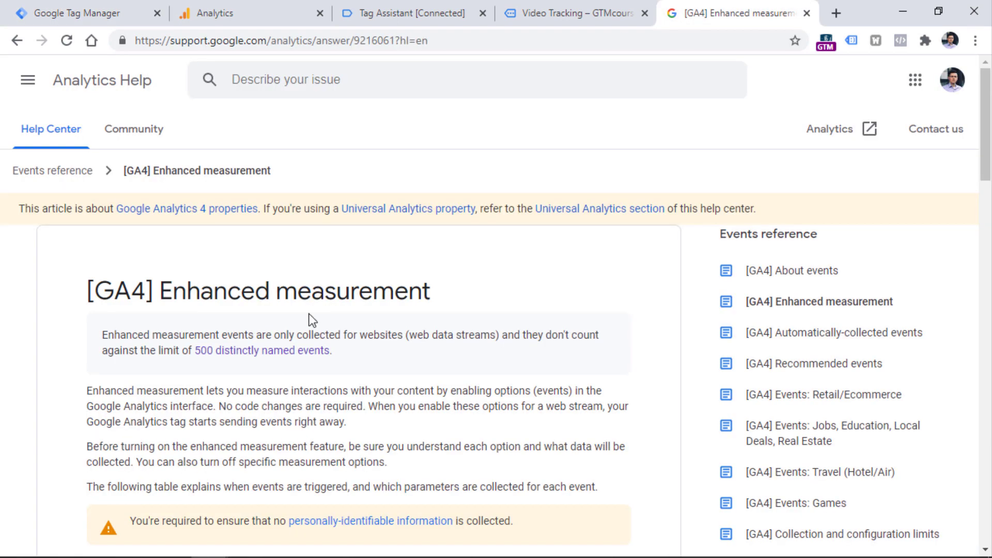
scroll(374, 383, "down", 10)
scroll(434, 290, "down", 10)
scroll(422, 289, "down", 12)
scroll(421, 288, "up", 3)
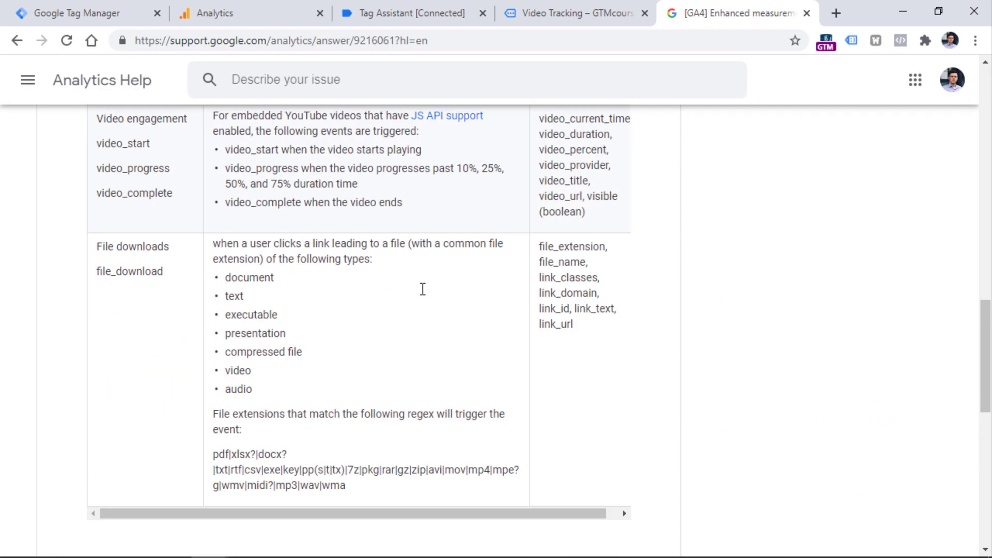
left_click_drag(97, 143, 177, 195)
left_click(178, 195)
scroll(983, 314, "up", 1)
scroll(983, 314, "up", 2)
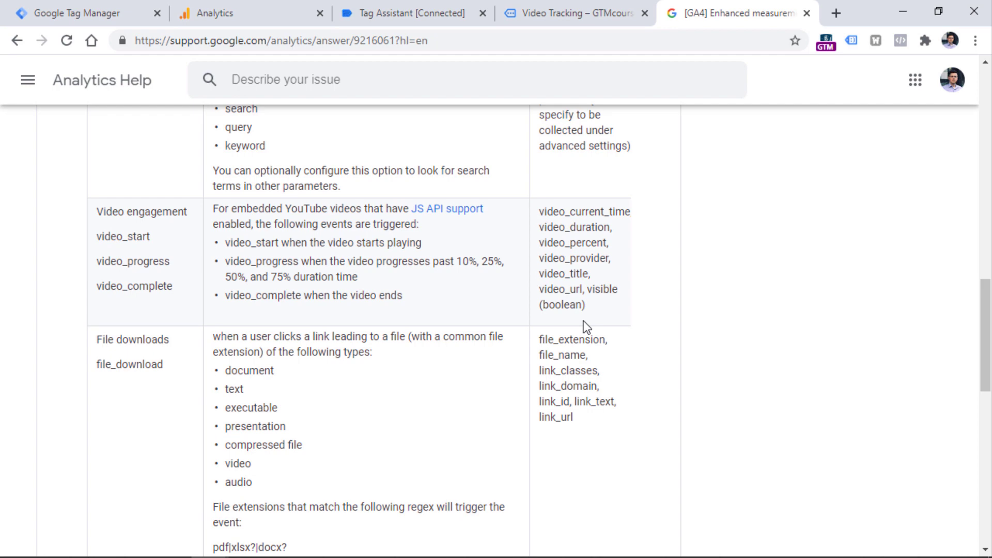
Turn off Video engagement in the enhanced measurement of the analyticsmania.com web stream in Google Analytics, and return to the unfinished tag in Tag Manager
left_click(253, 20)
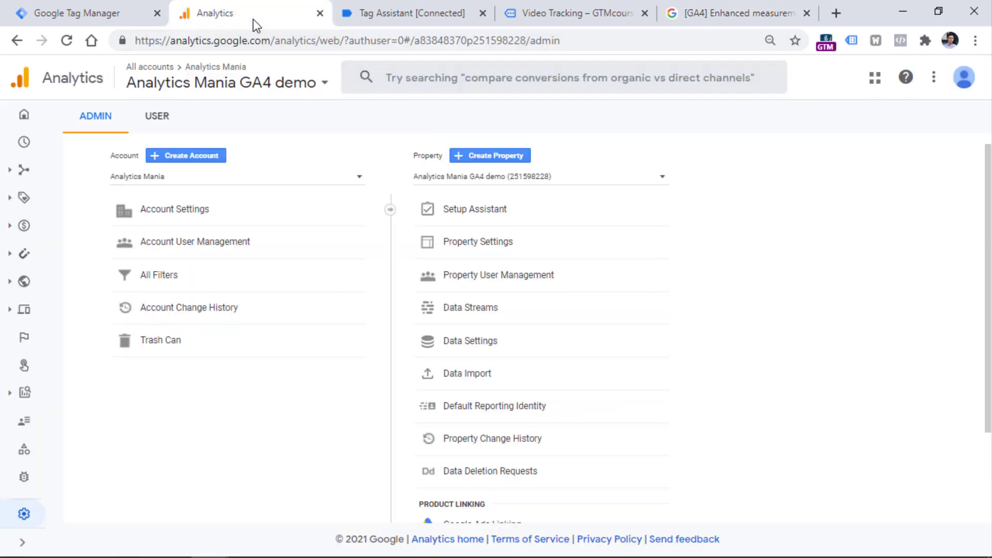
left_click(487, 321)
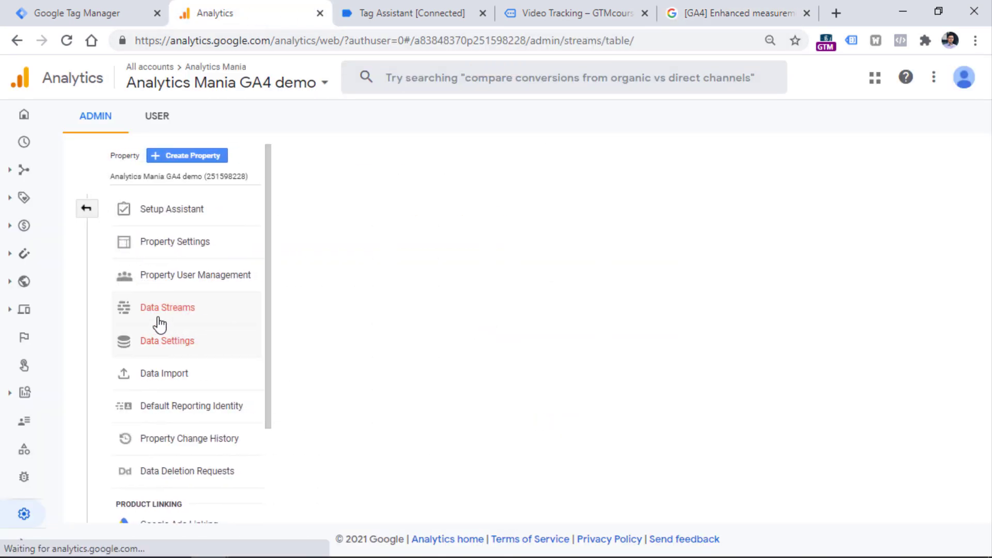
left_click(672, 249)
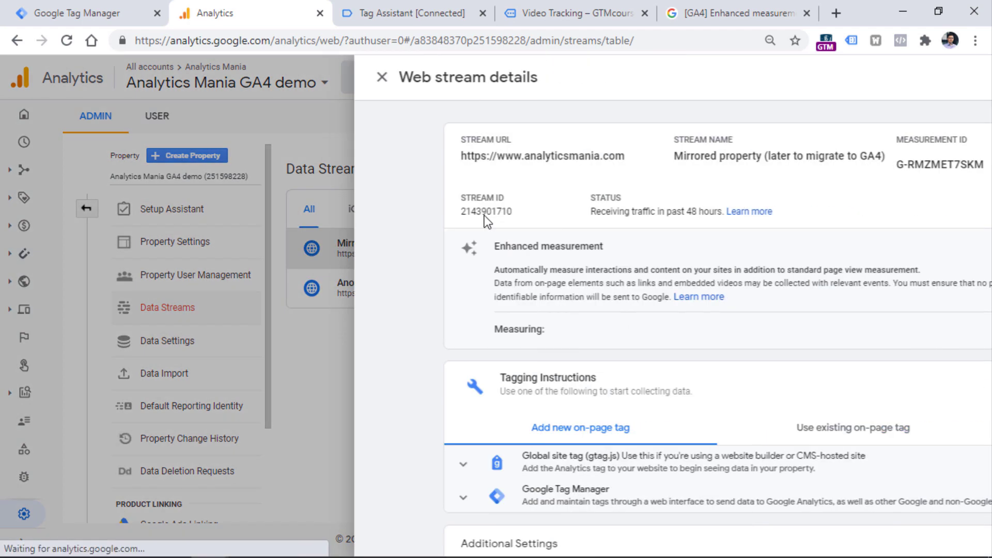
left_click(855, 336)
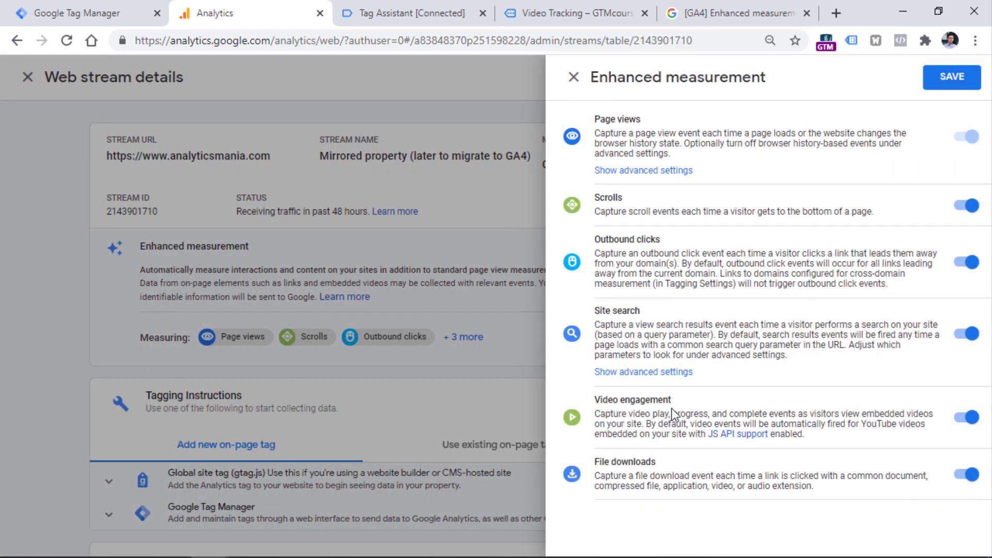
left_click(968, 417)
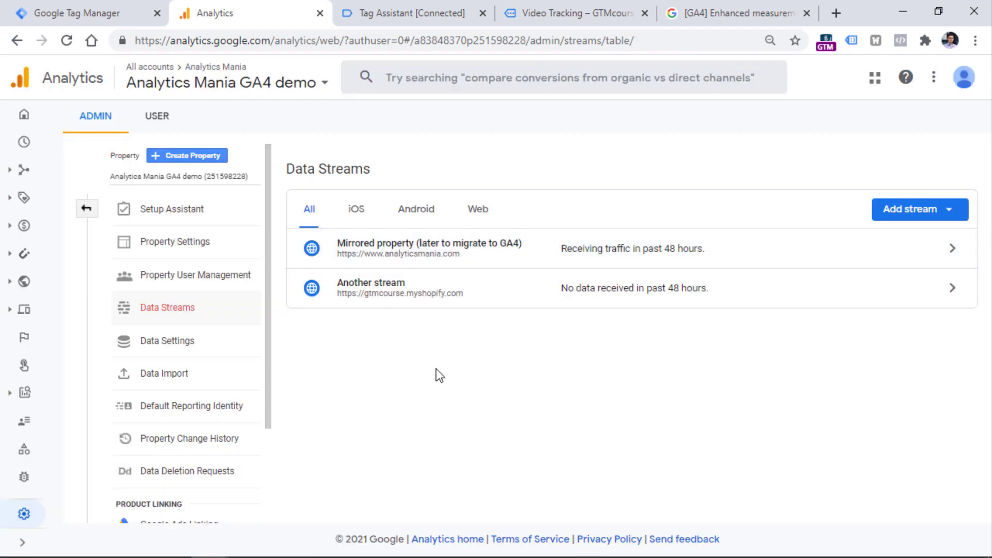
left_click(67, 10)
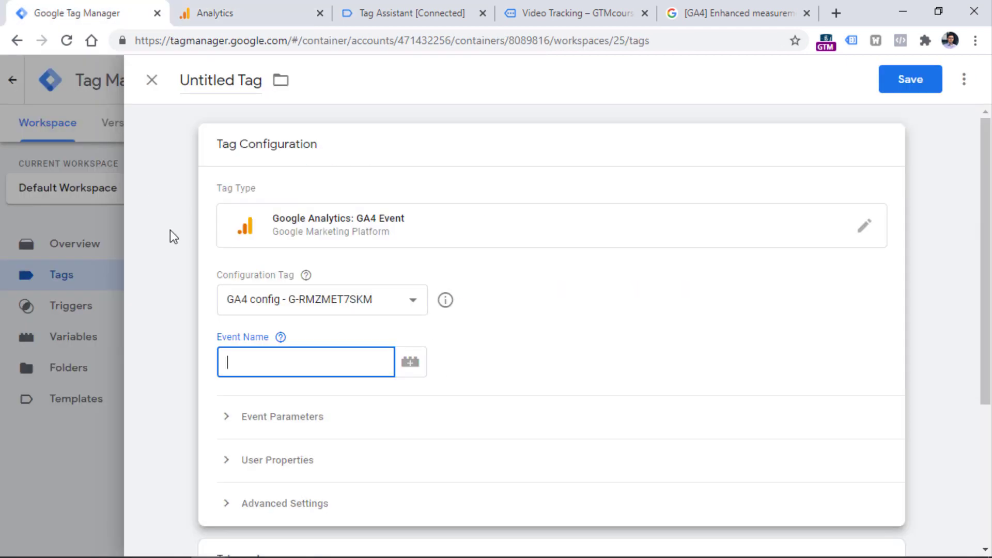
Set the tag's event name to video_start, copied from the [GA4] Enhanced measurement help article
scroll(162, 259, "down", 4)
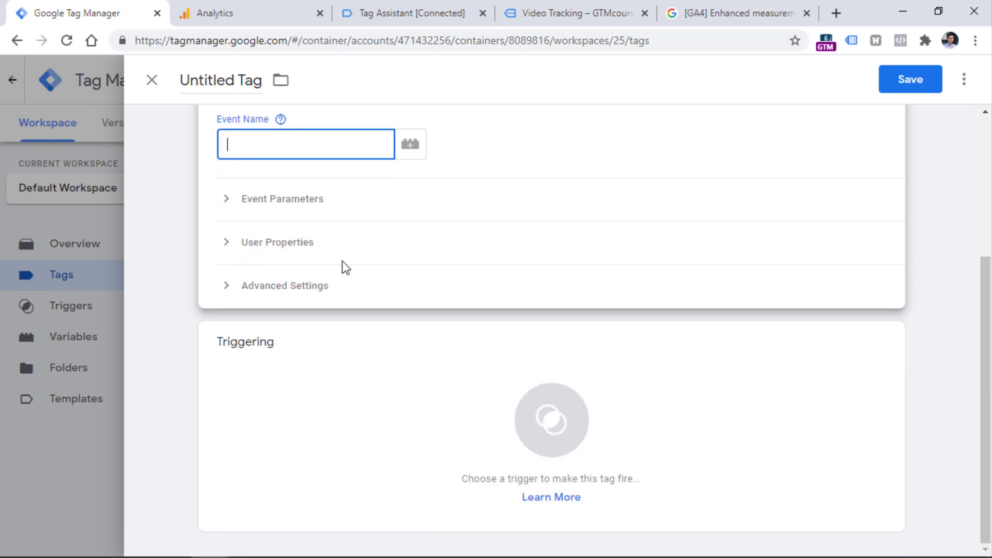
scroll(346, 267, "up", 4)
left_click(296, 362)
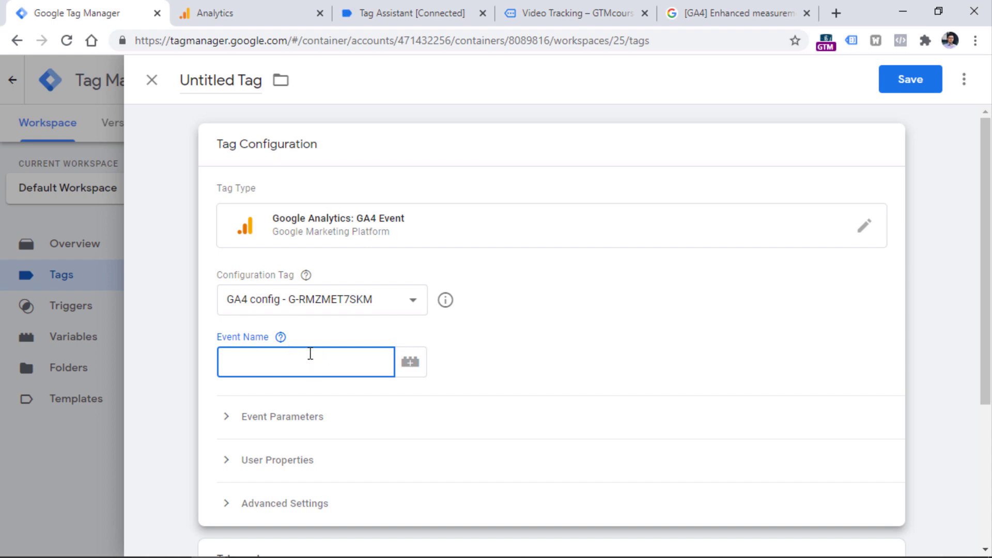
left_click(700, 9)
double_click(134, 234)
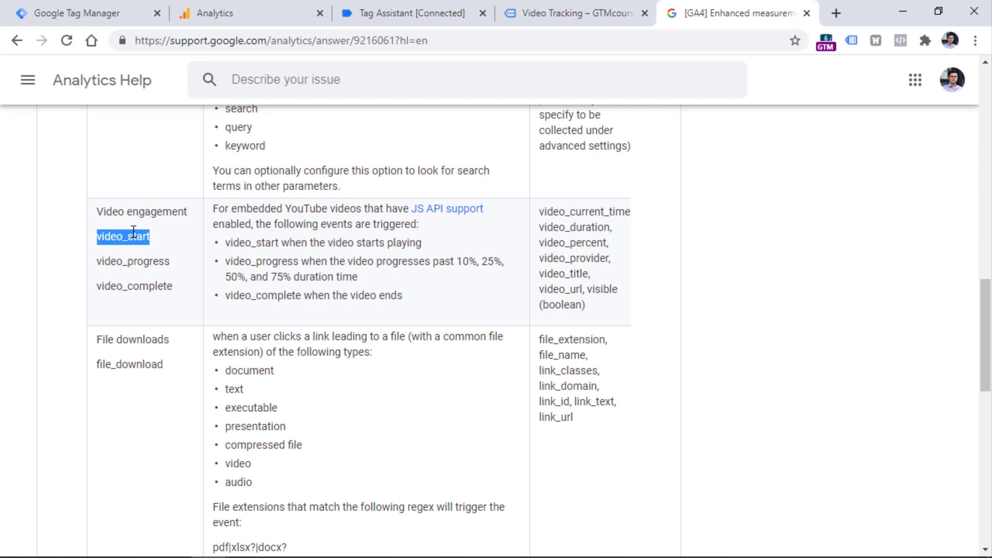
right_click(119, 238)
left_click(138, 249)
left_click(77, 13)
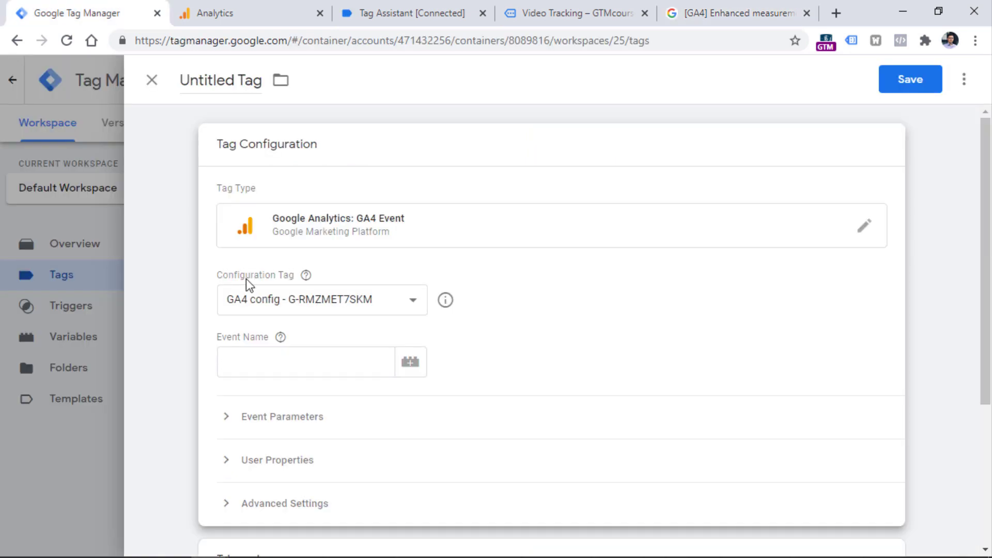
left_click(263, 362)
key("ctrl+v")
Add six event parameters named as in the help article: video_current_time, video_duration, video_percent, video_provider, video_title and video_url
scroll(372, 286, "down", 4)
left_click(281, 205)
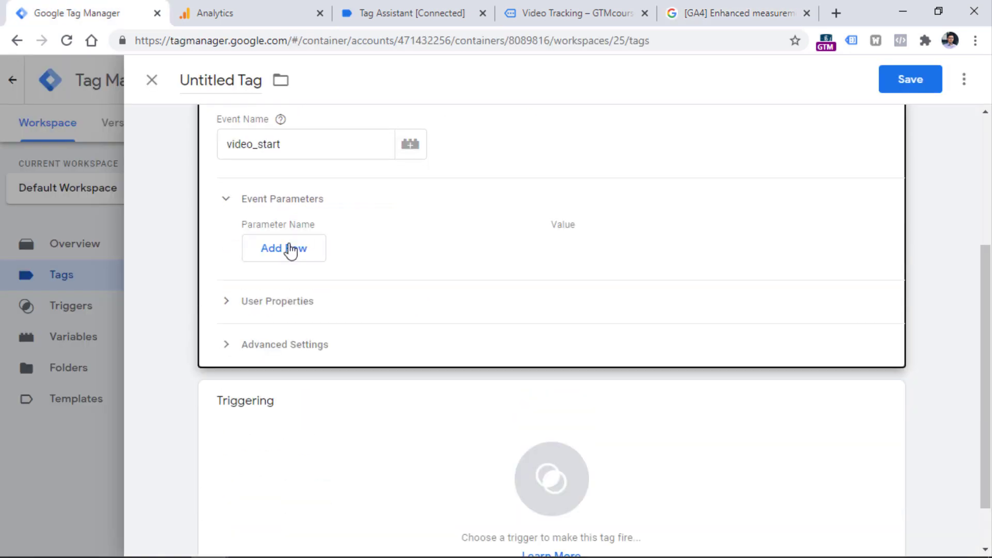
left_click(284, 248)
left_click(713, 9)
double_click(558, 210)
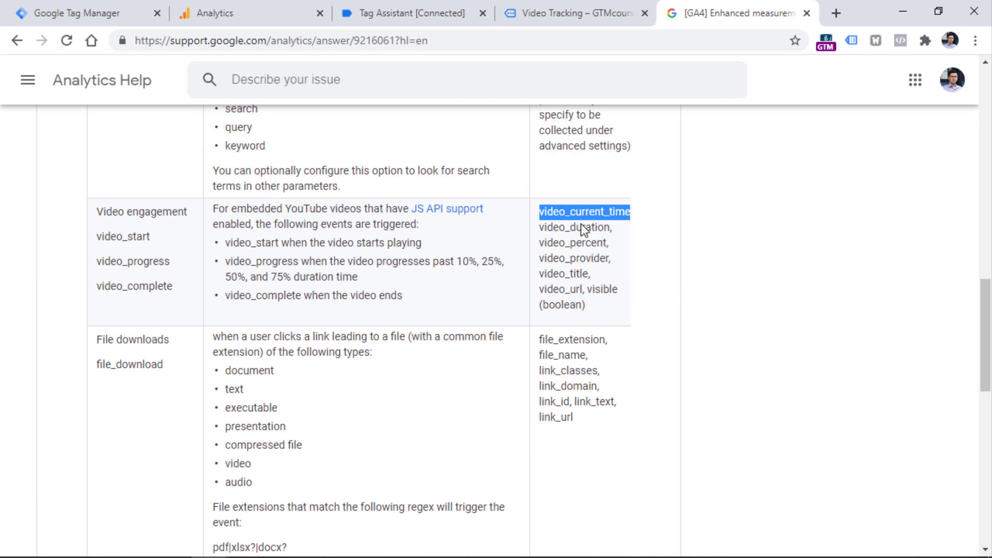
double_click(574, 227)
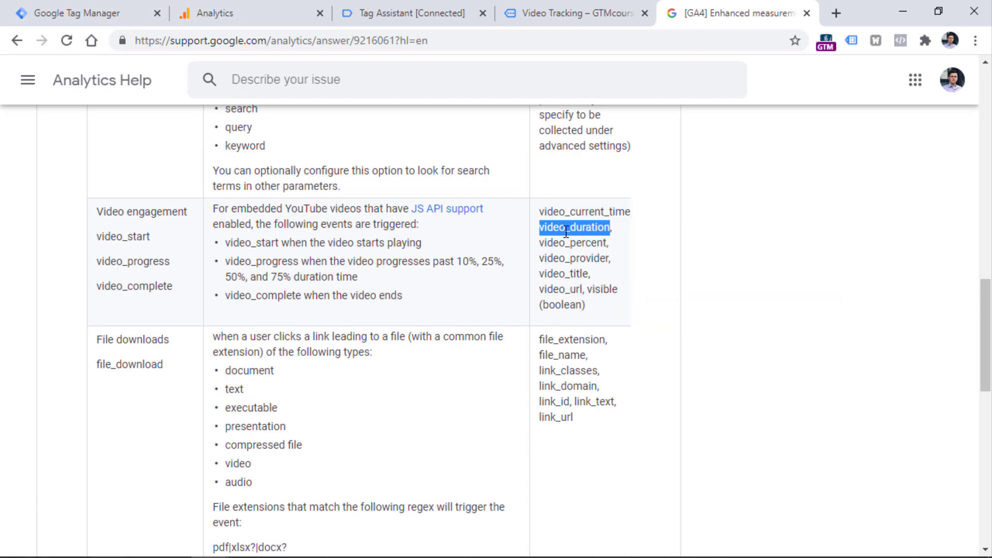
left_click(77, 13)
left_click(304, 296)
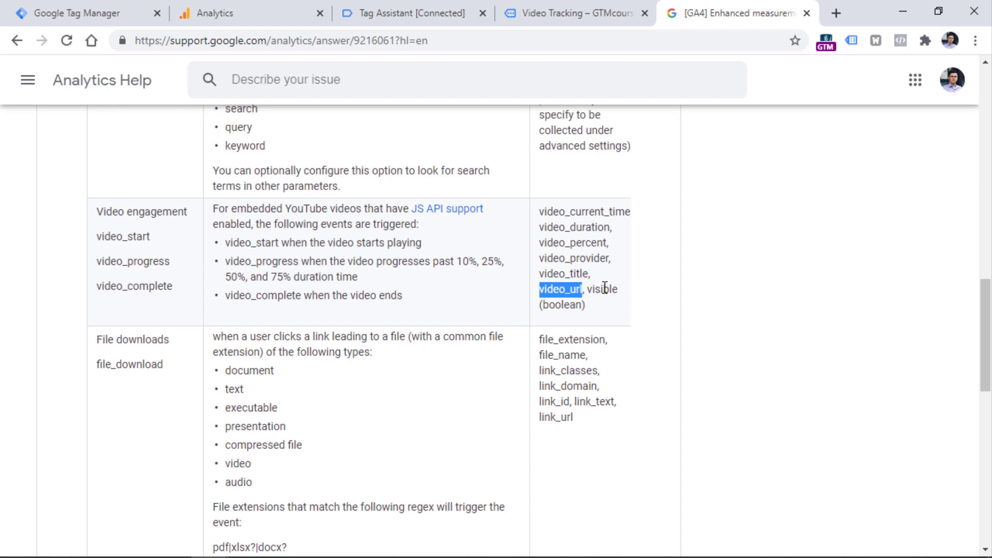
left_click(78, 13)
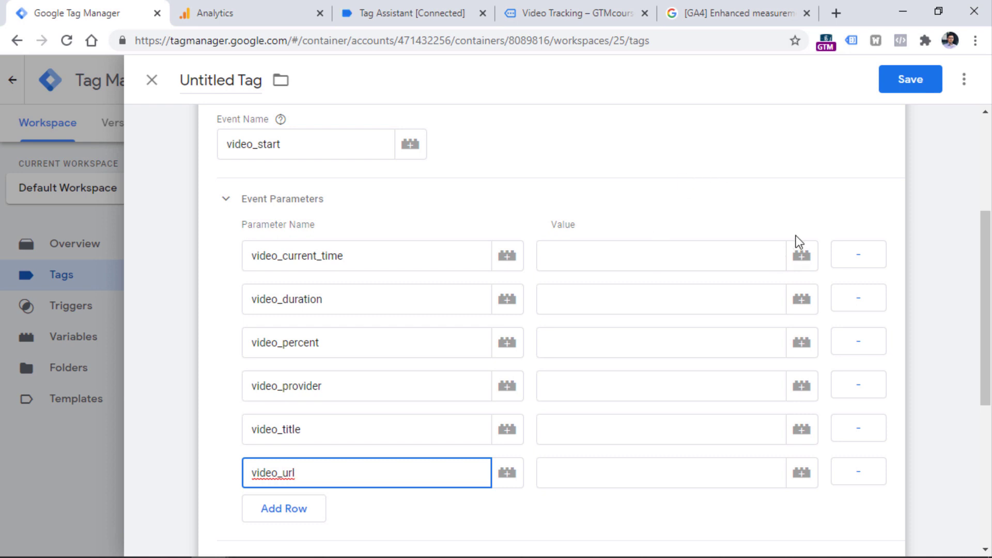
Set each parameter's value to its matching built-in variable: Video Current Time, Video Duration, Video Percent, Video Provider, Video Title and Video URL
left_click(553, 267)
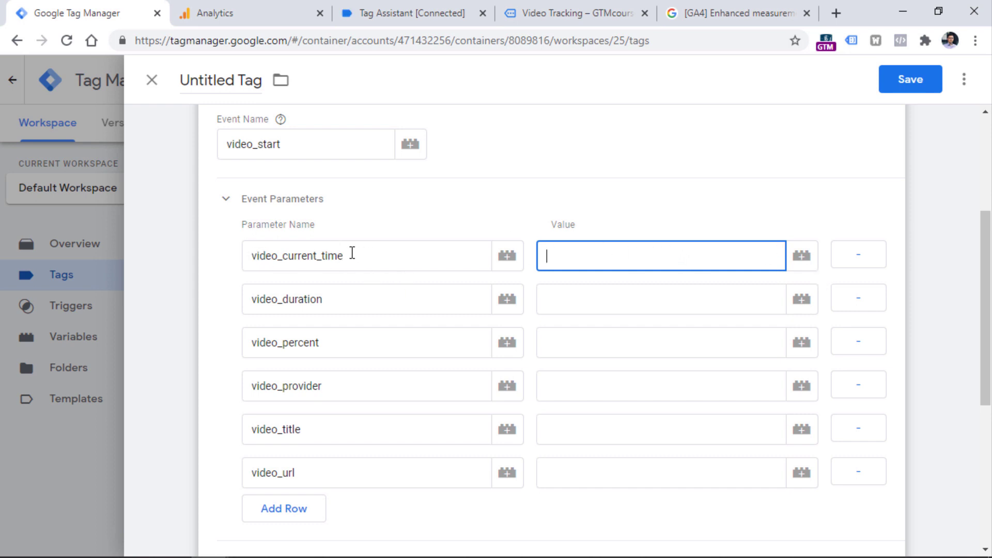
left_click(801, 256)
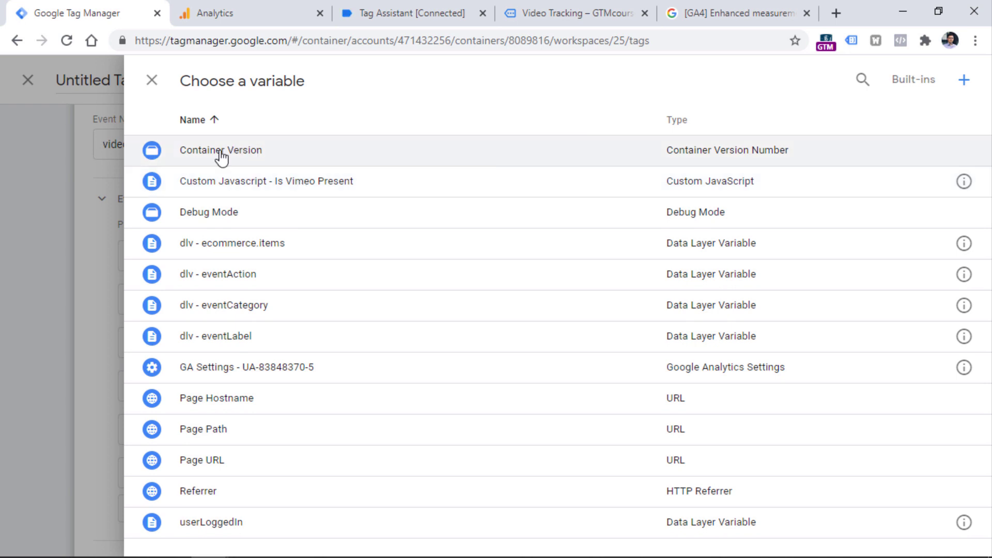
left_click(913, 82)
left_click(954, 80)
type("cu")
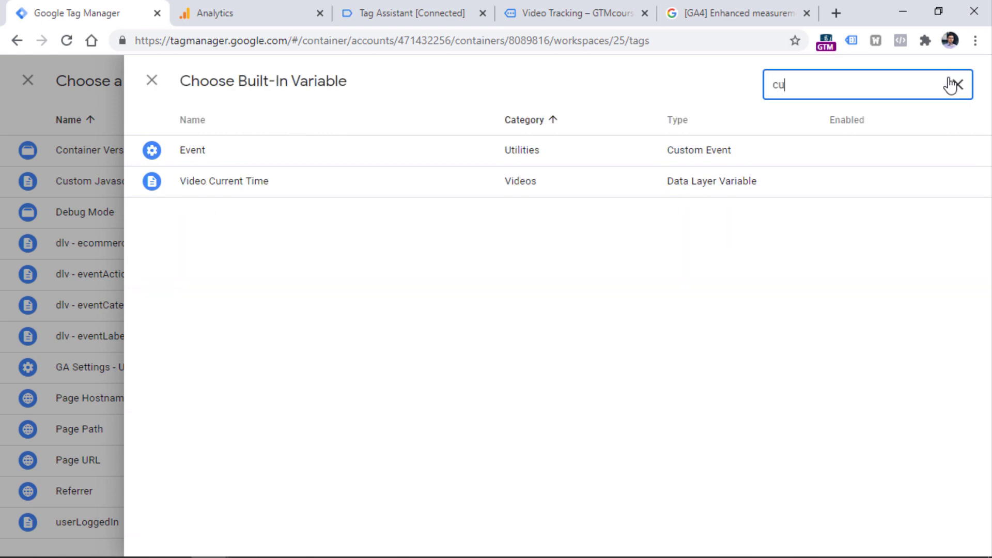
type("r")
left_click(222, 155)
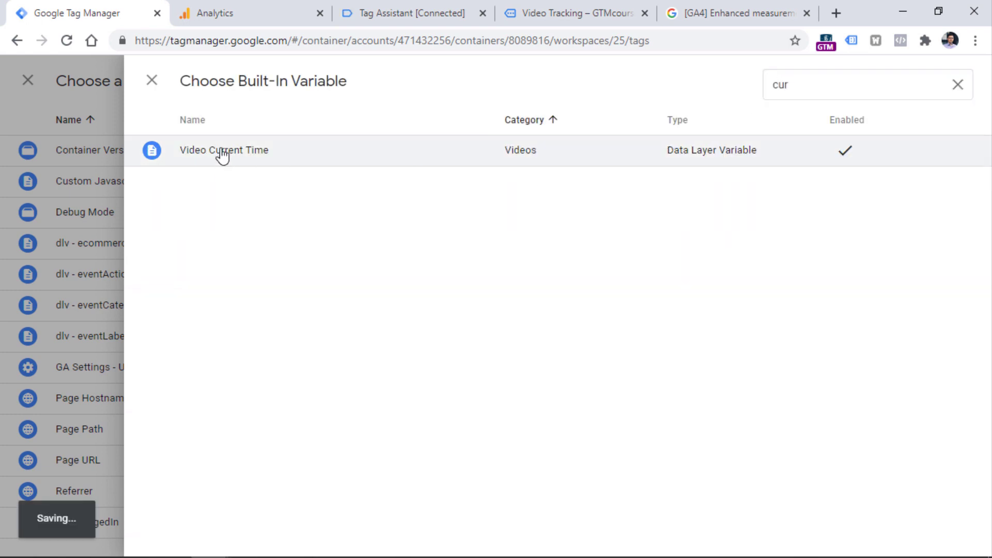
left_click(750, 299)
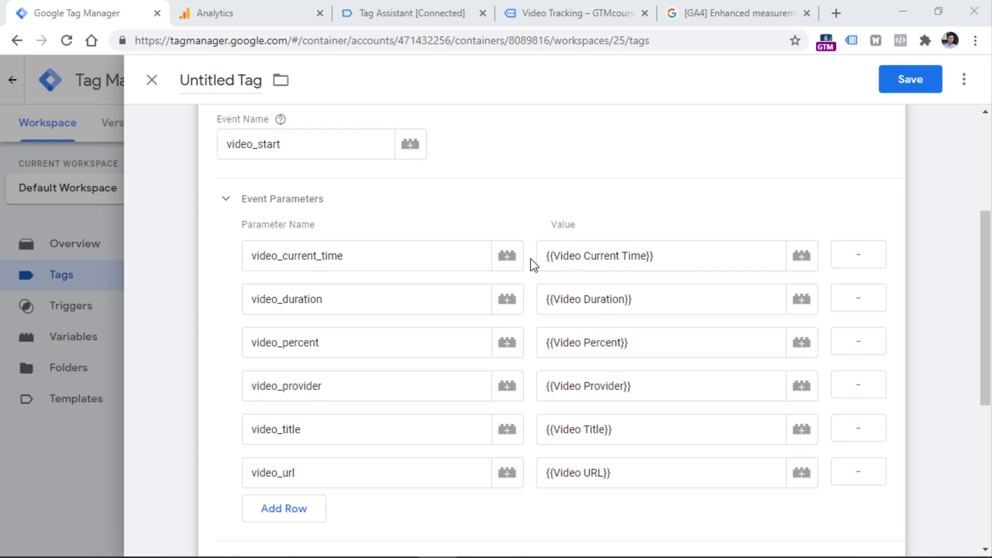
left_click(581, 164)
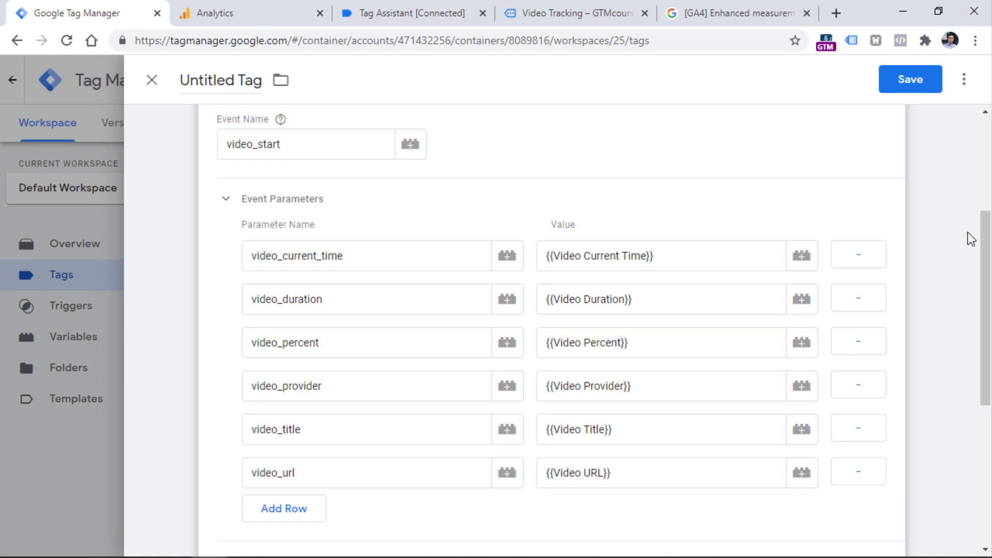
Add a seventh event parameter named video_view with the value 1
scroll(463, 390, "down", 1)
left_click(292, 459)
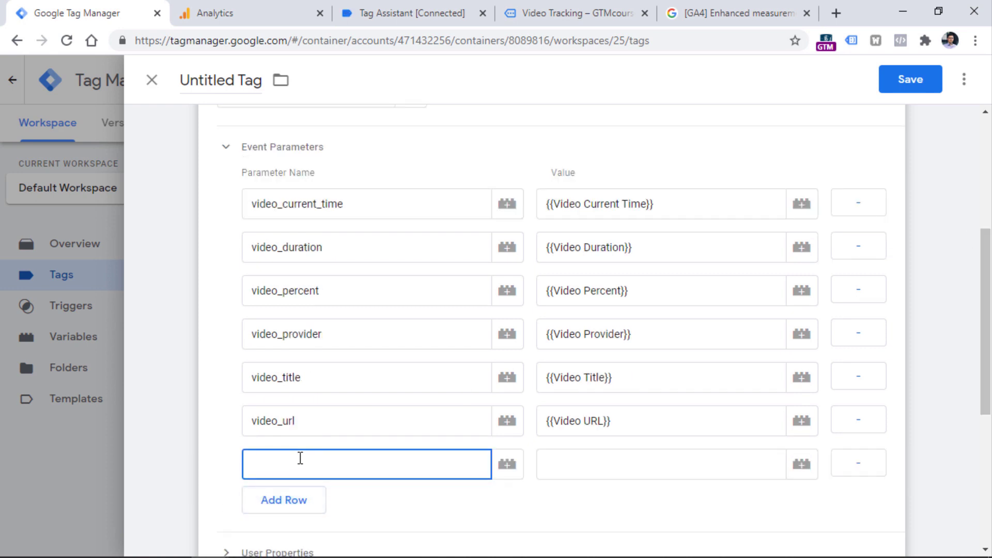
type("video_view")
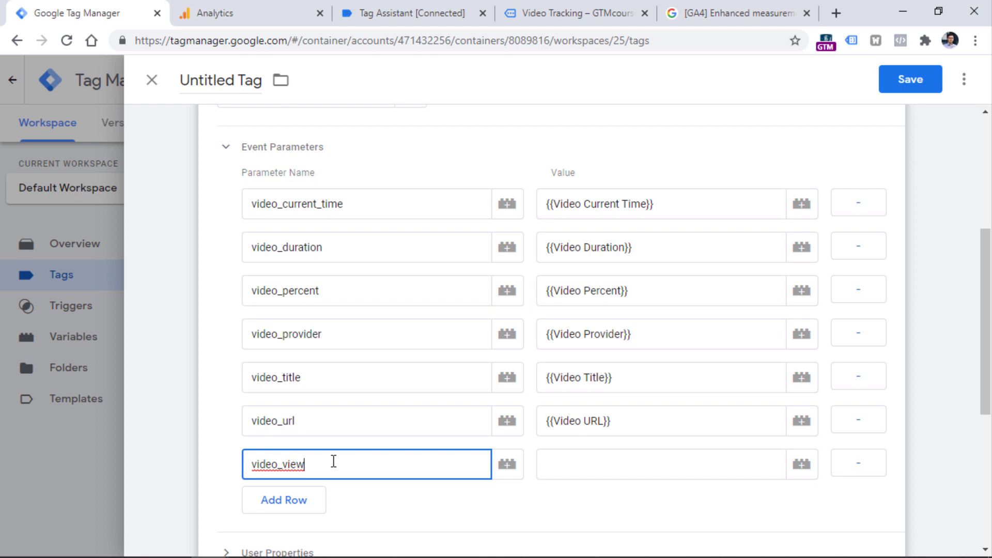
left_click(598, 458)
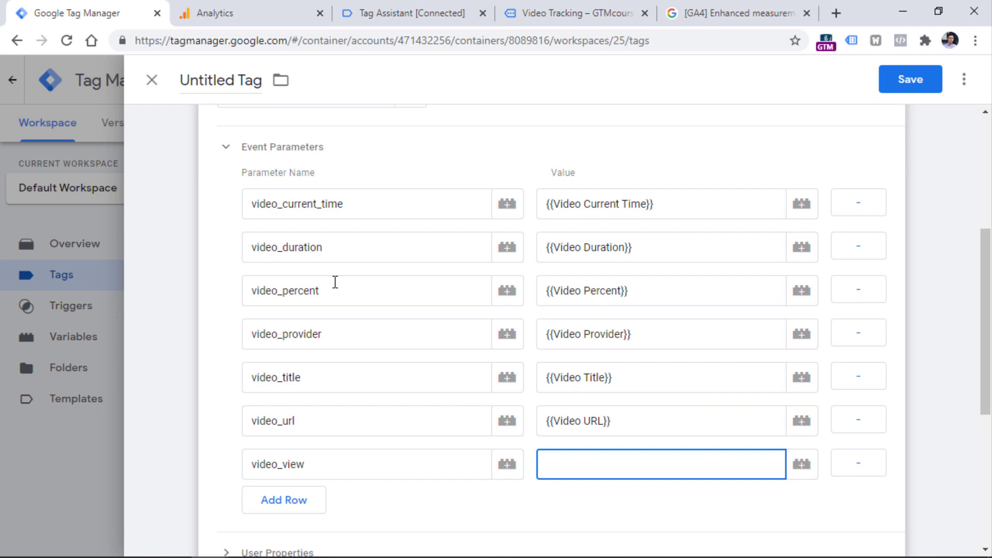
scroll(334, 282, "up", 5)
scroll(590, 364, "down", 10)
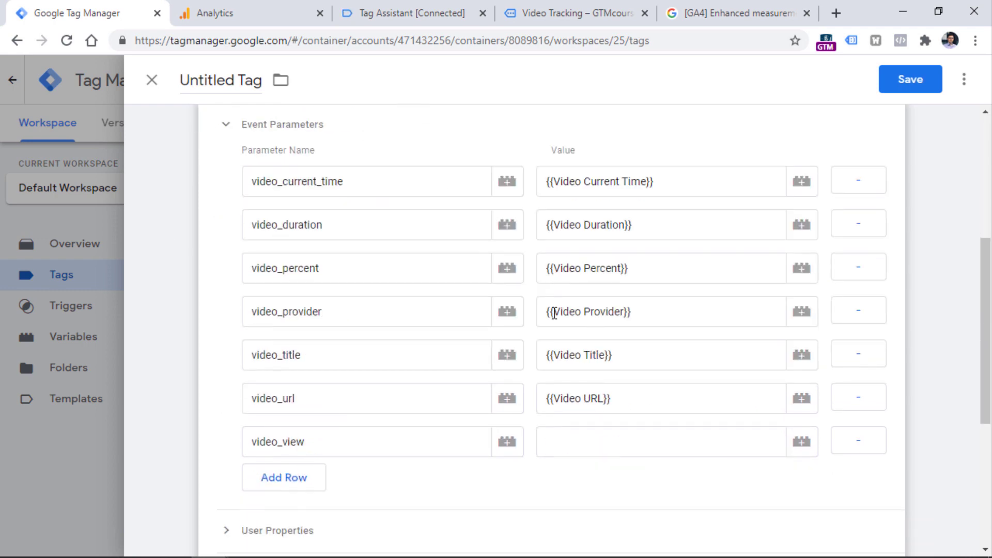
double_click(370, 211)
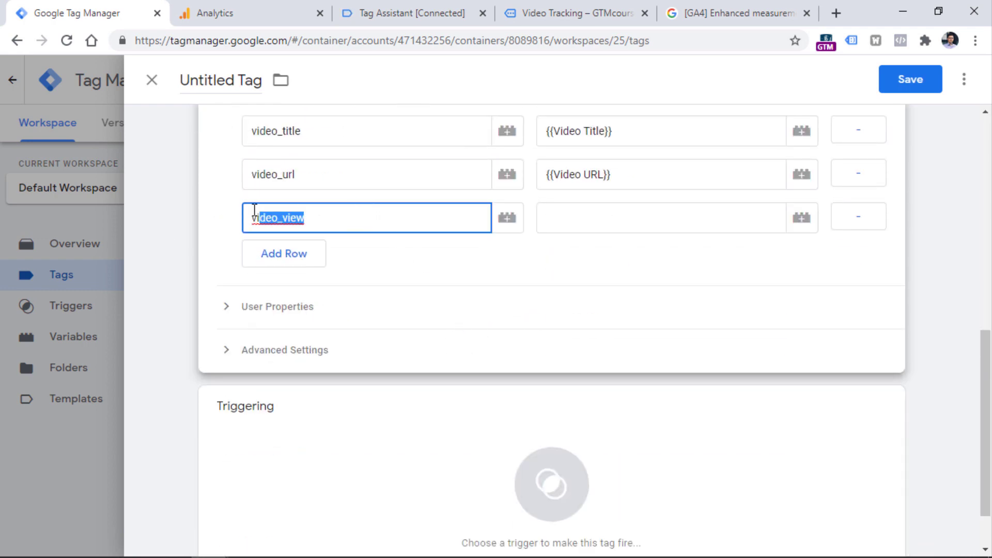
left_click(570, 218)
type("1")
scroll(735, 111, "up", 5)
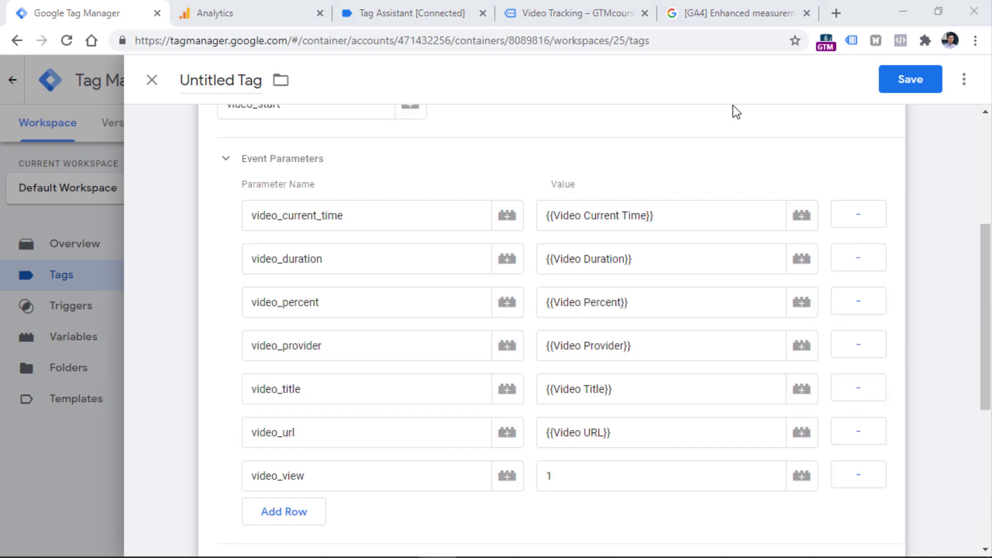
left_click(563, 13)
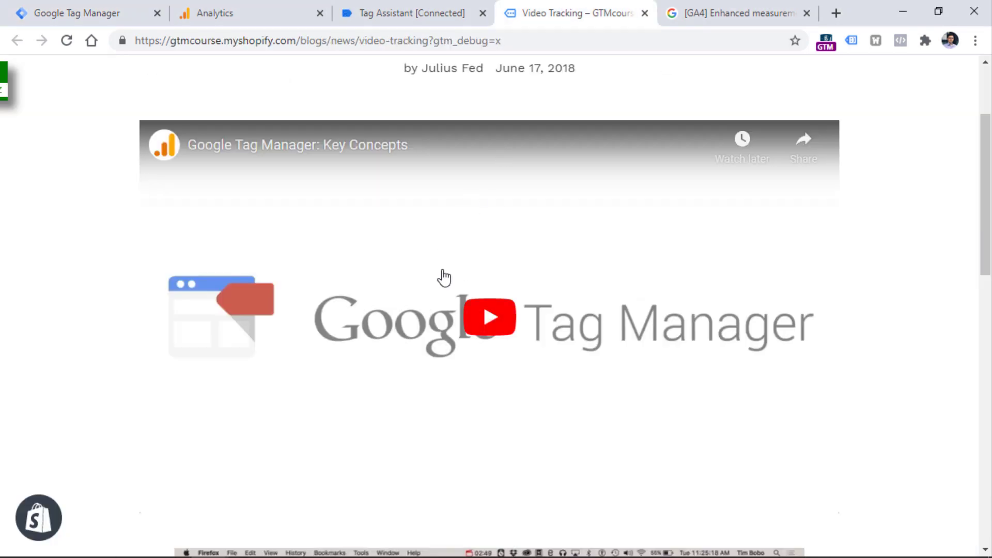
left_click(78, 13)
scroll(188, 332, "up", 5)
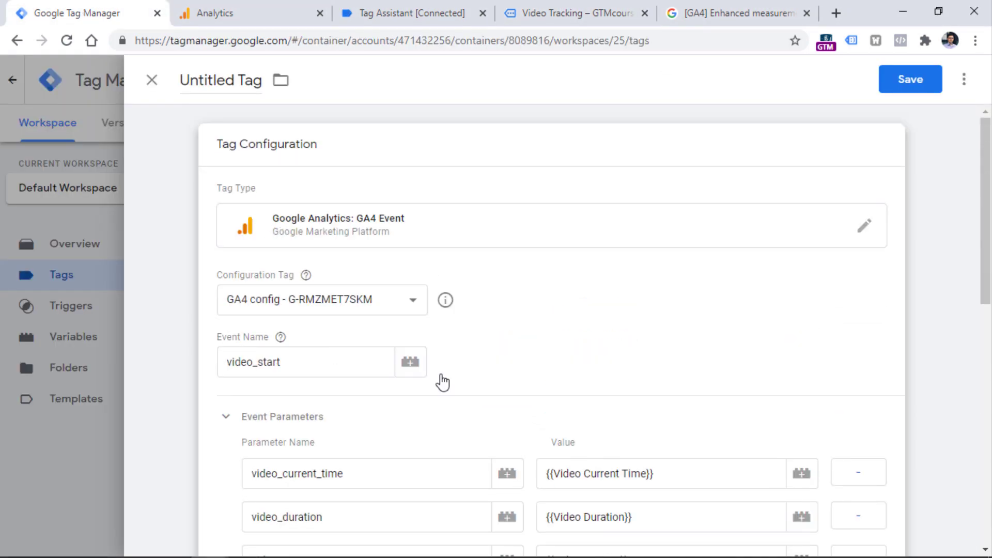
scroll(441, 381, "down", 5)
left_click_drag(326, 476, 250, 474)
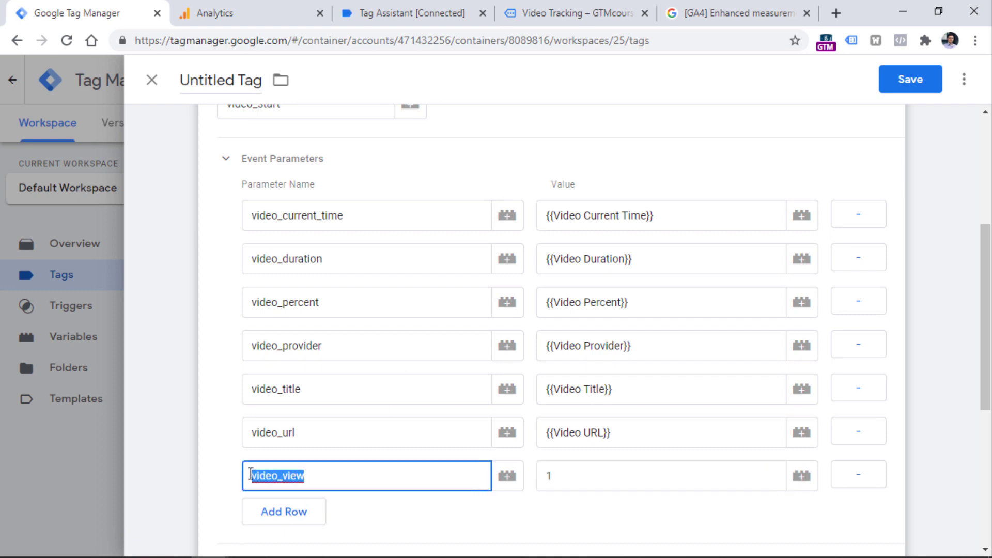
left_click(540, 510)
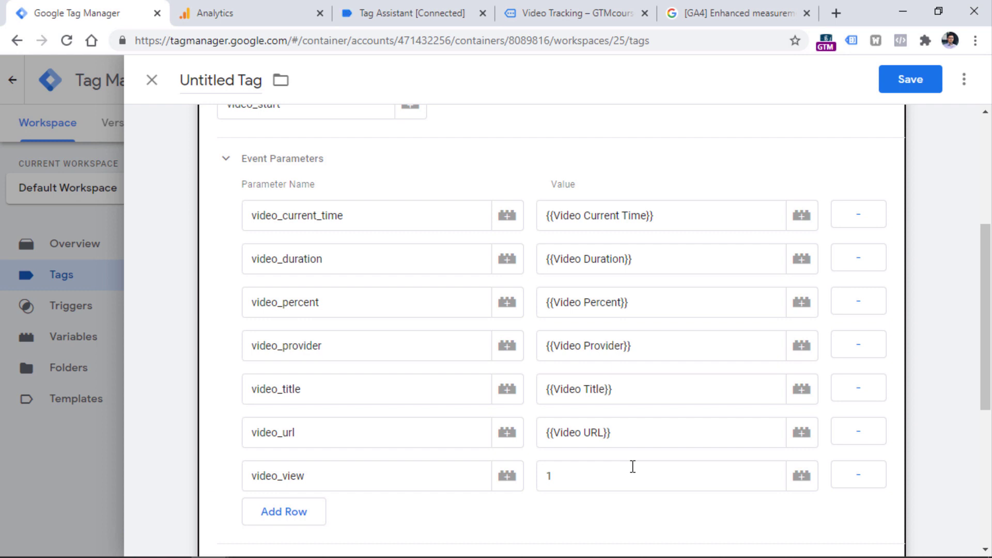
Assign the "Youtube - start" trigger to the video_start event tag
scroll(642, 462, "down", 5)
left_click(252, 454)
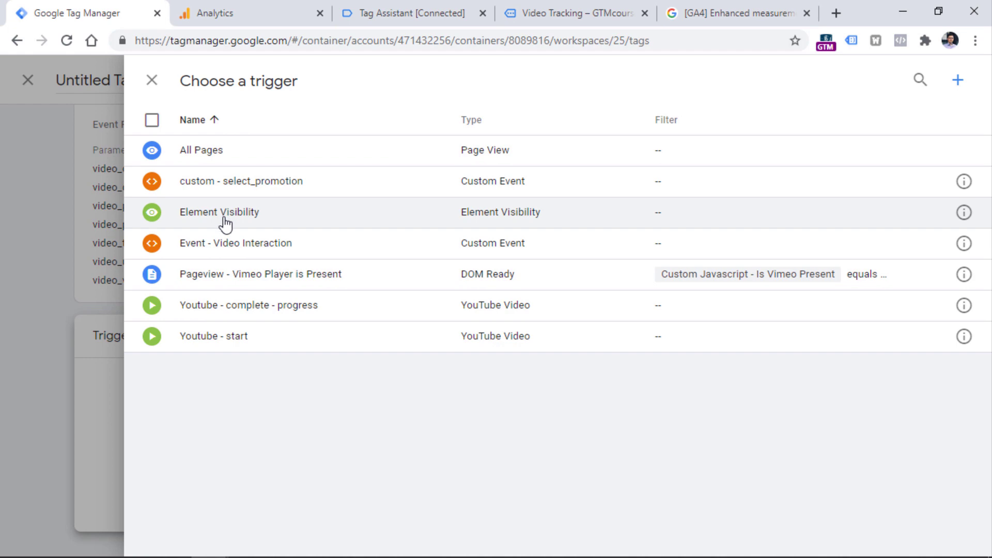
left_click(221, 338)
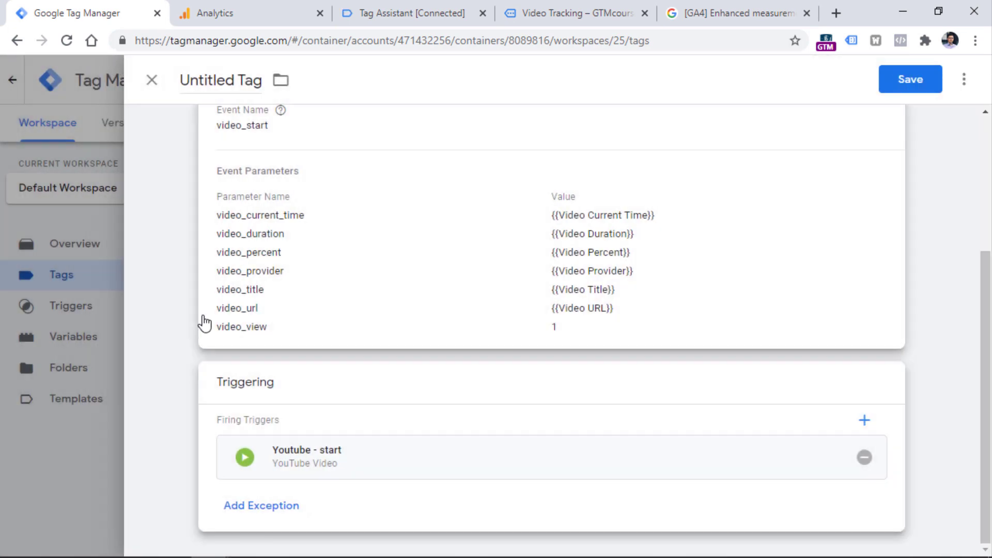
Name the tag "GA4 Event - video_start" and save it
scroll(206, 310, "up", 5)
left_click(228, 89)
type("GA4 ")
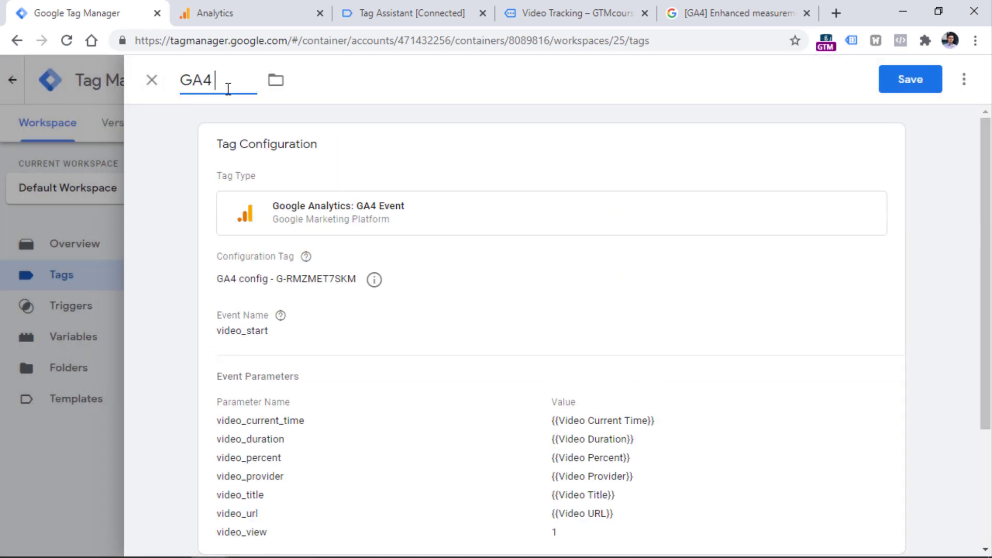
type("Event - video_start")
left_click(919, 74)
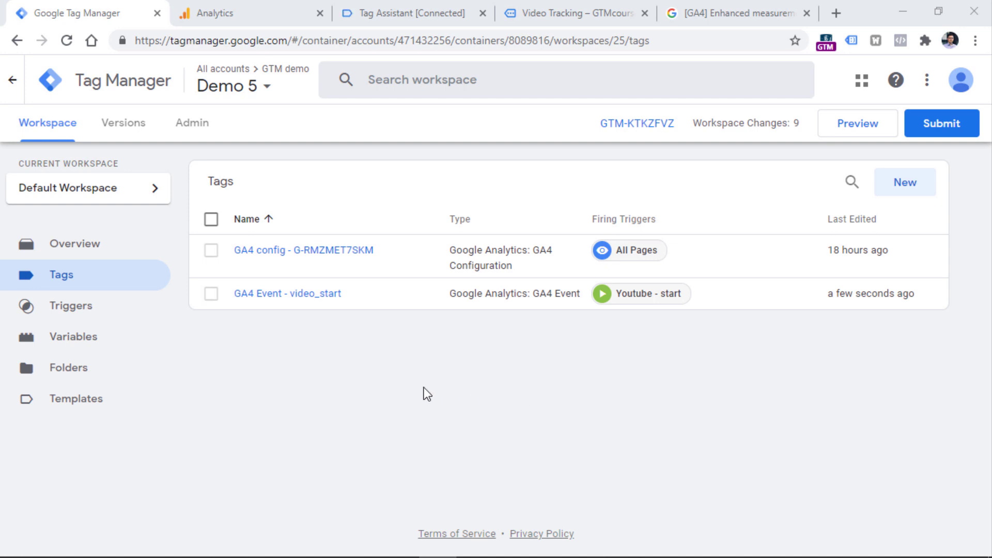
Copy the "GA4 Event - video_start" tag and name the copy "GA4 Event - video_progress and video_complete"
left_click(71, 307)
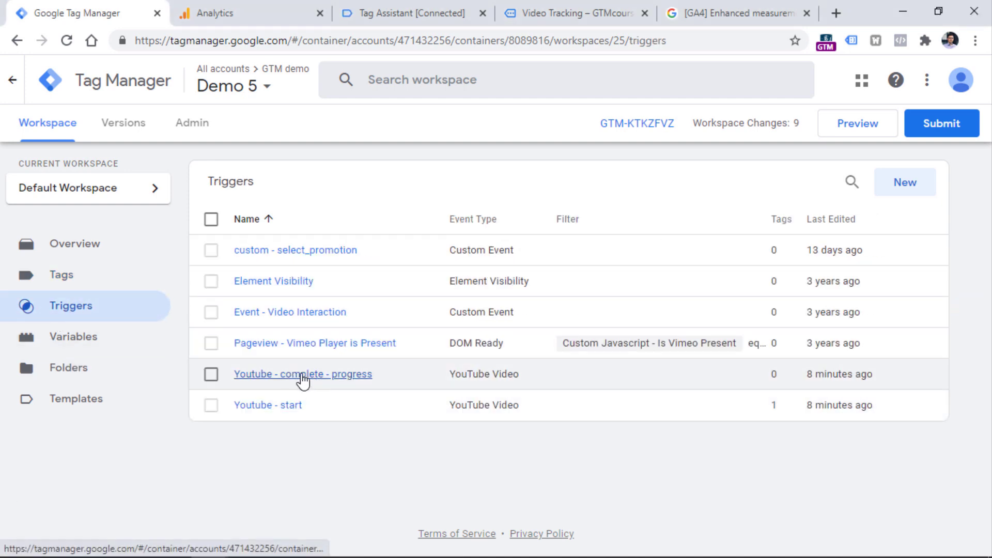
left_click(65, 280)
left_click(331, 307)
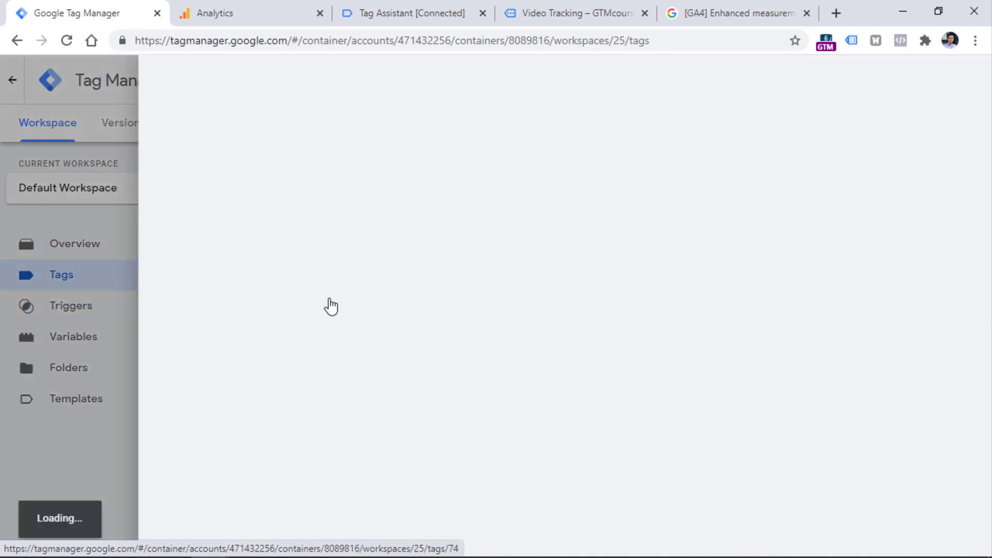
left_click(964, 80)
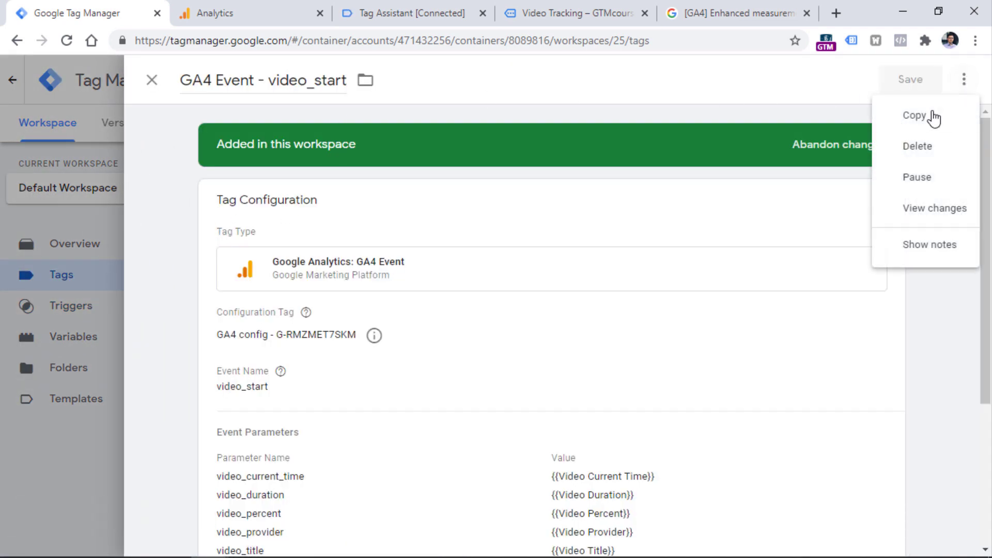
left_click(932, 118)
left_click_drag(180, 81, 241, 80)
key("BackSpace")
left_click_drag(314, 80, 354, 86)
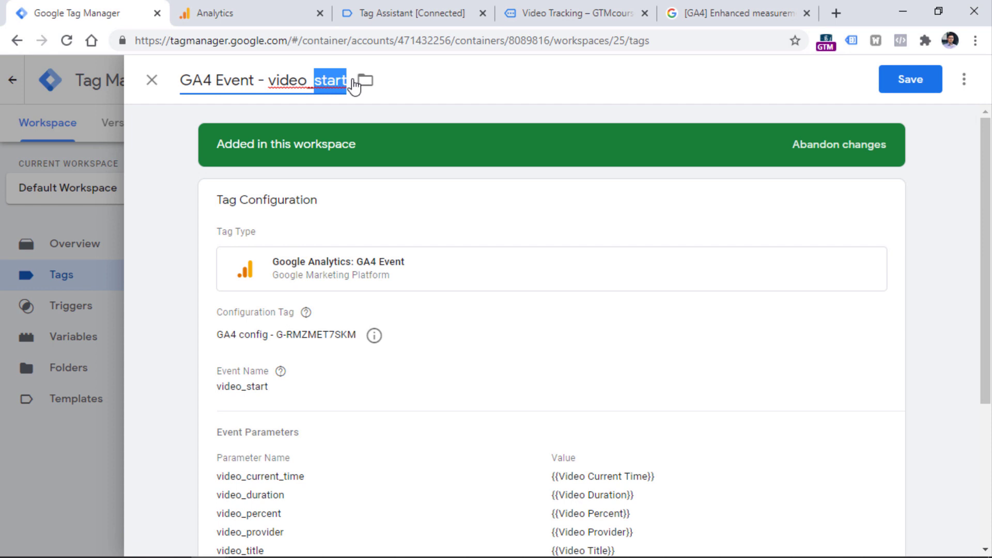
type("progress and video_complete")
Set the event name of the copied tag to video_{{Video Status}}, choosing the built-in Video Status variable for the part after the prefix
left_click(367, 178)
left_click(281, 363)
left_click_drag(281, 363, 260, 364)
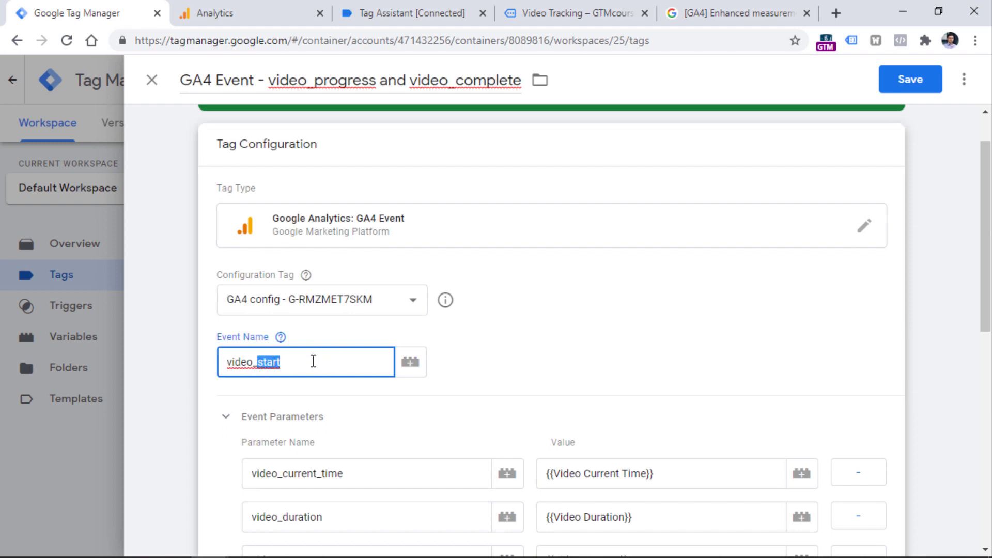
key("BackSpace")
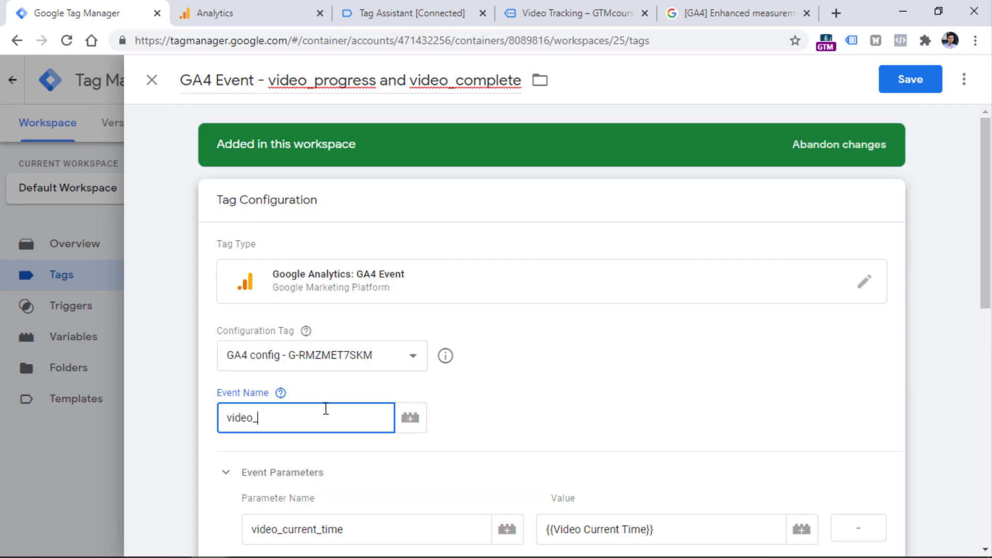
left_click(409, 419)
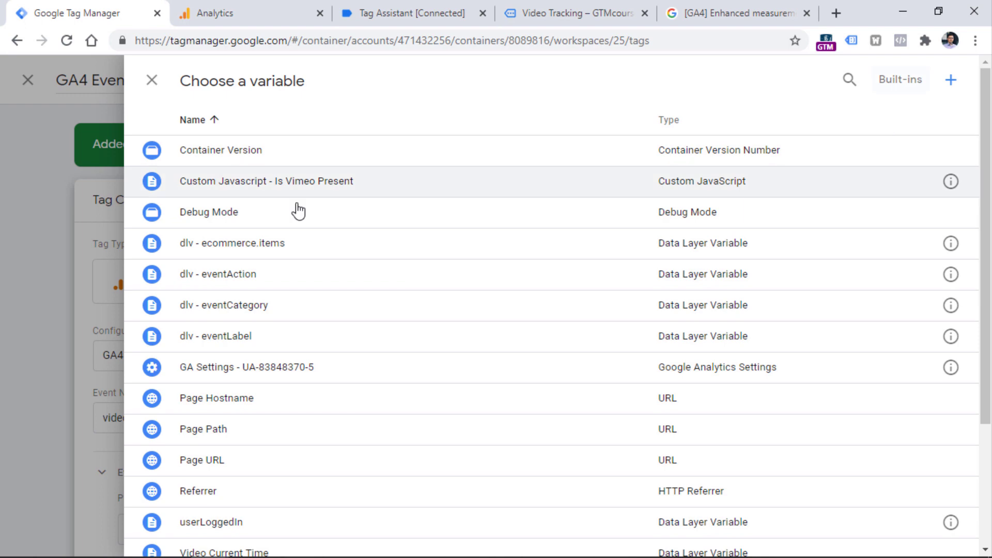
scroll(302, 430, "down", 3)
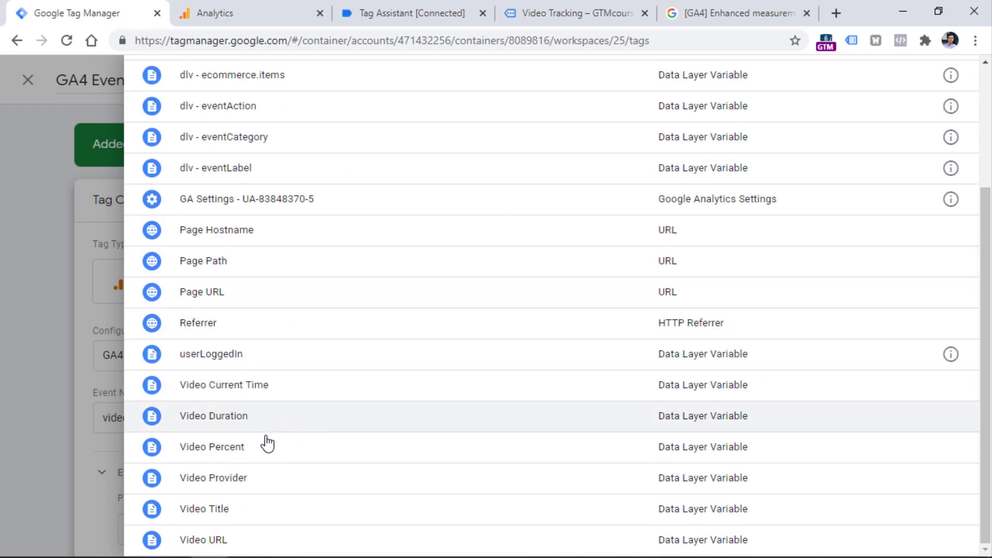
scroll(259, 439, "up", 3)
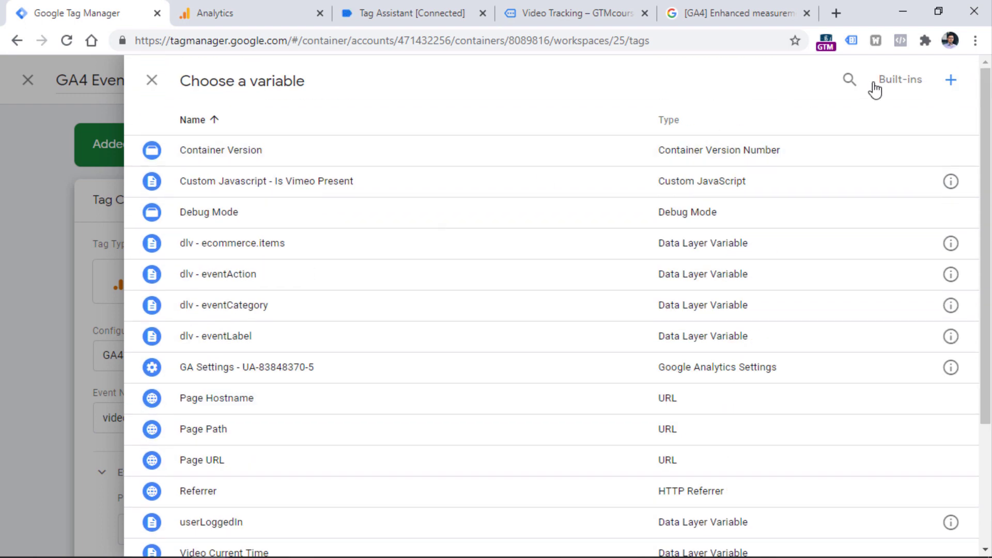
left_click(904, 84)
left_click(953, 83)
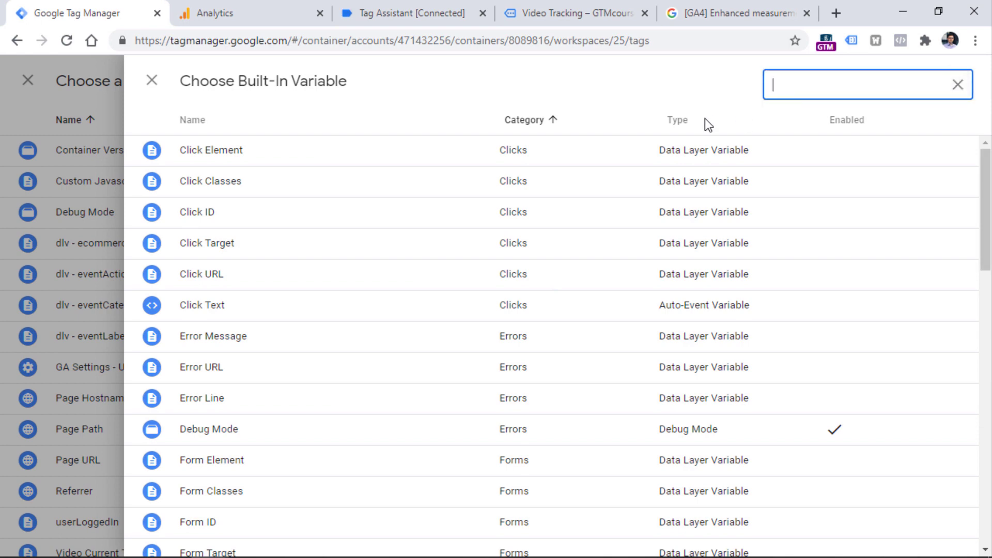
type("sta")
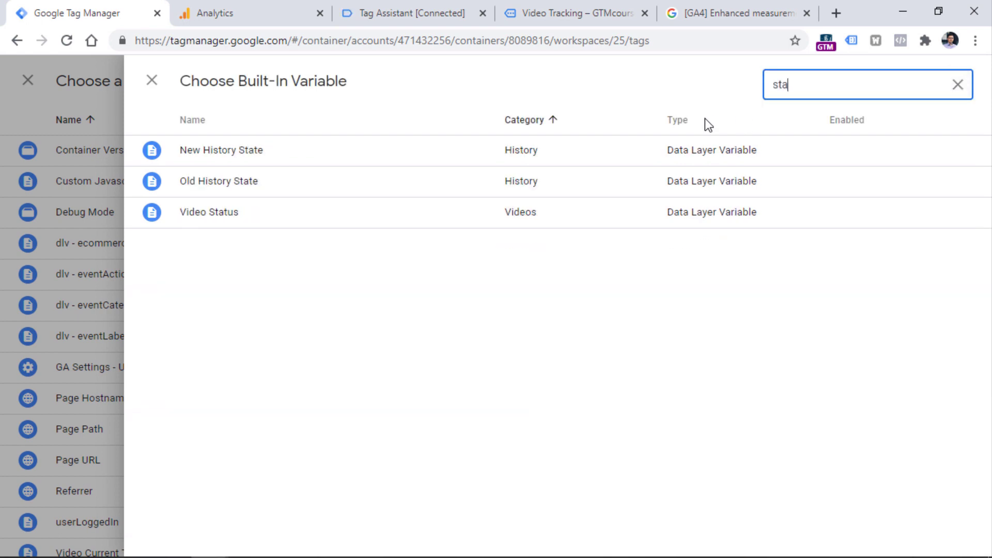
left_click(202, 217)
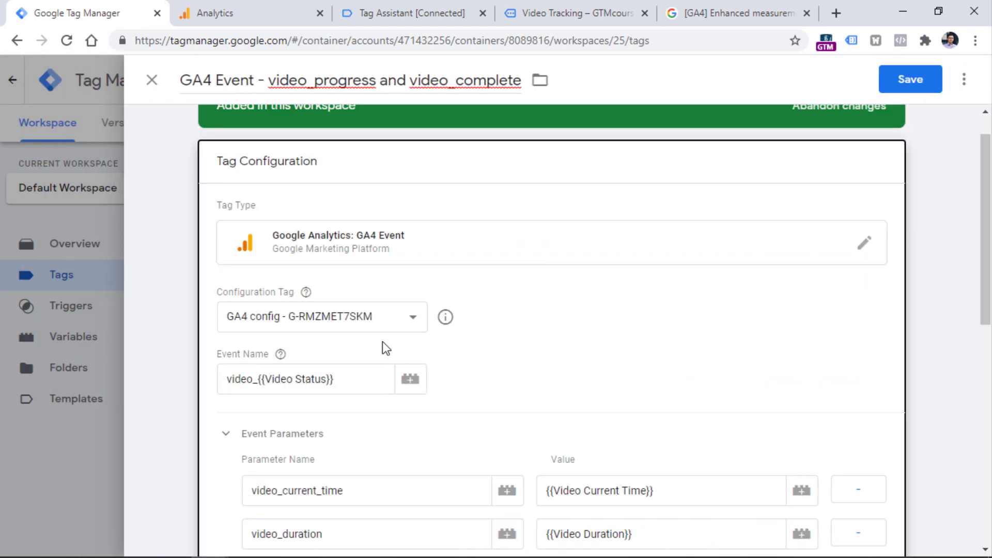
left_click_drag(260, 378, 226, 379)
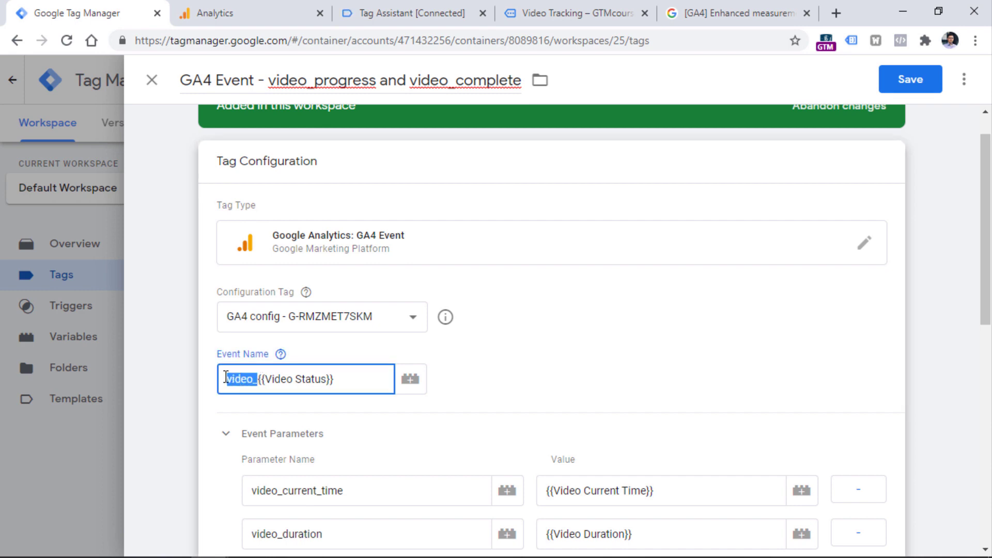
left_click(338, 380)
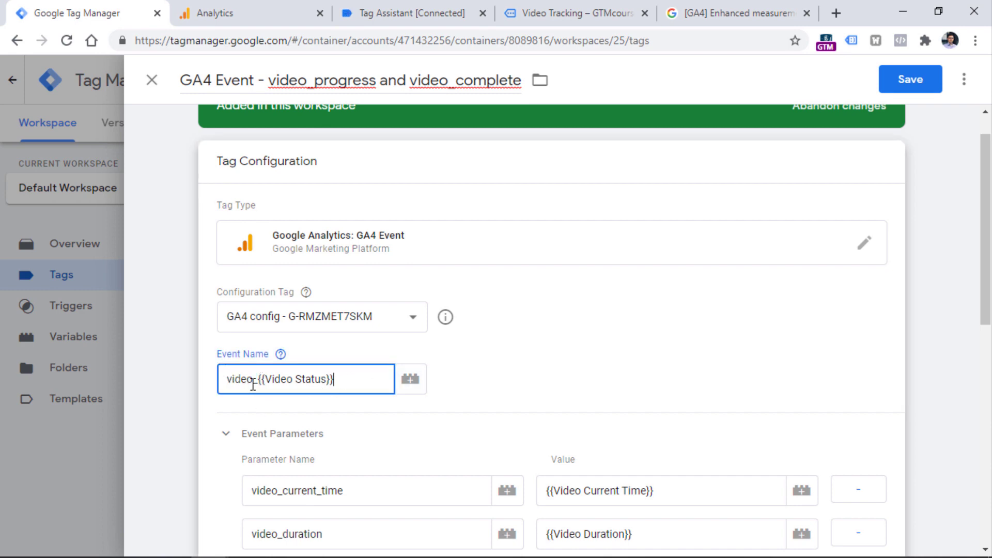
left_click_drag(335, 380, 261, 380)
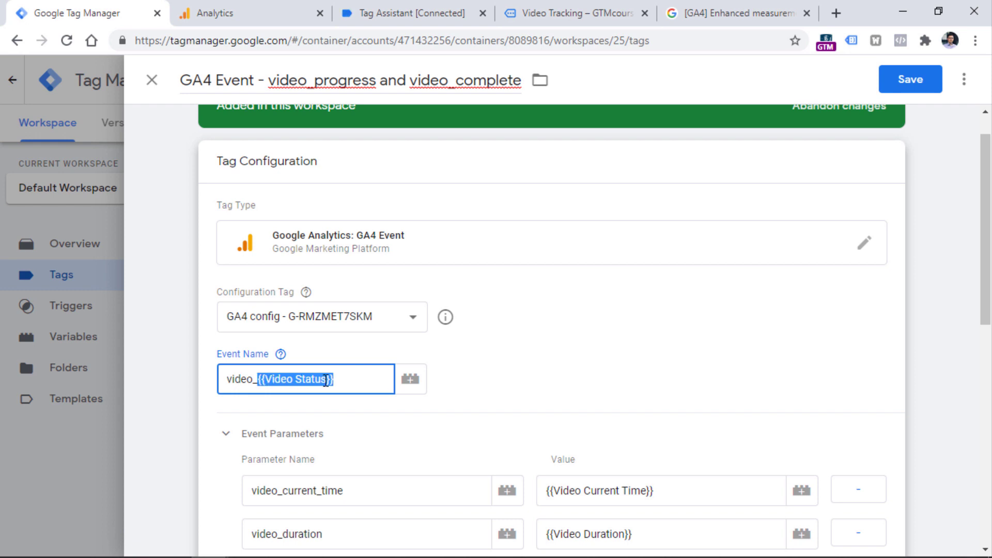
Replace the tag's "Youtube - start" trigger with "Youtube - complete - progress" and save the tag
scroll(362, 403, "down", 10)
left_click(388, 417)
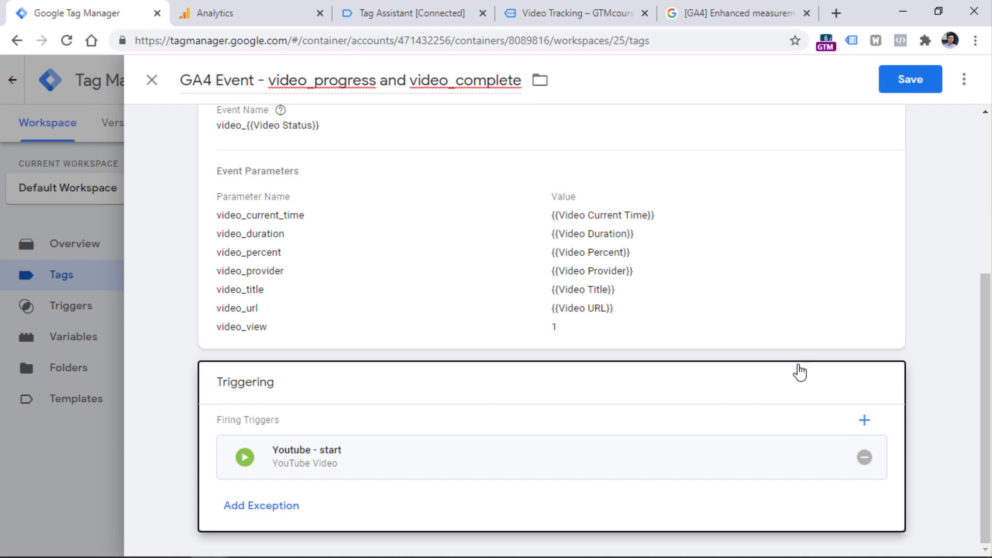
left_click(865, 458)
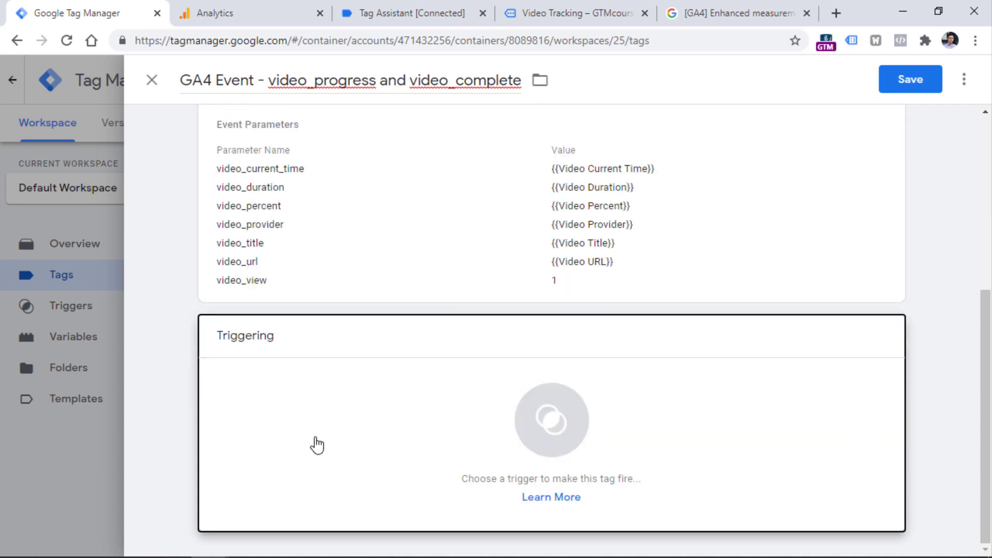
left_click(316, 443)
left_click(239, 310)
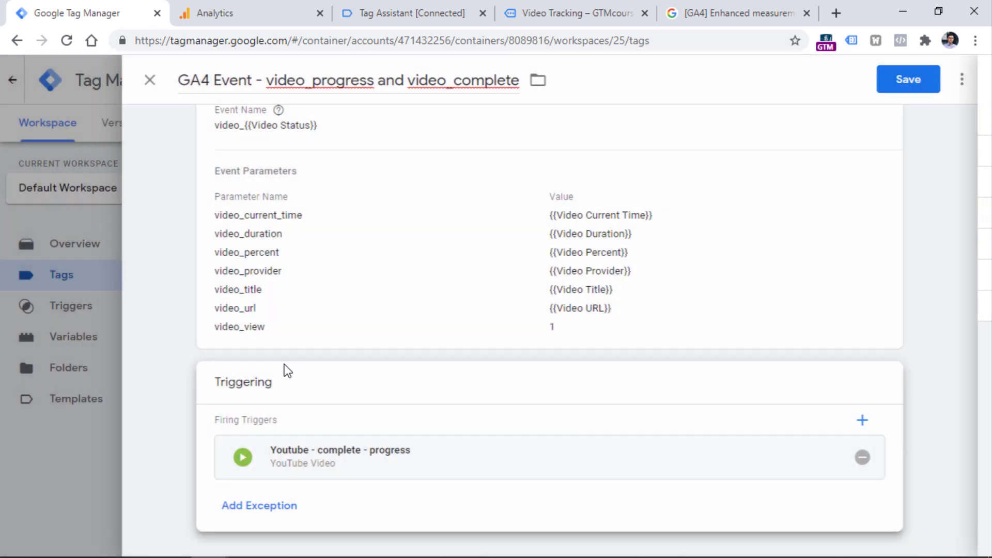
left_click(904, 82)
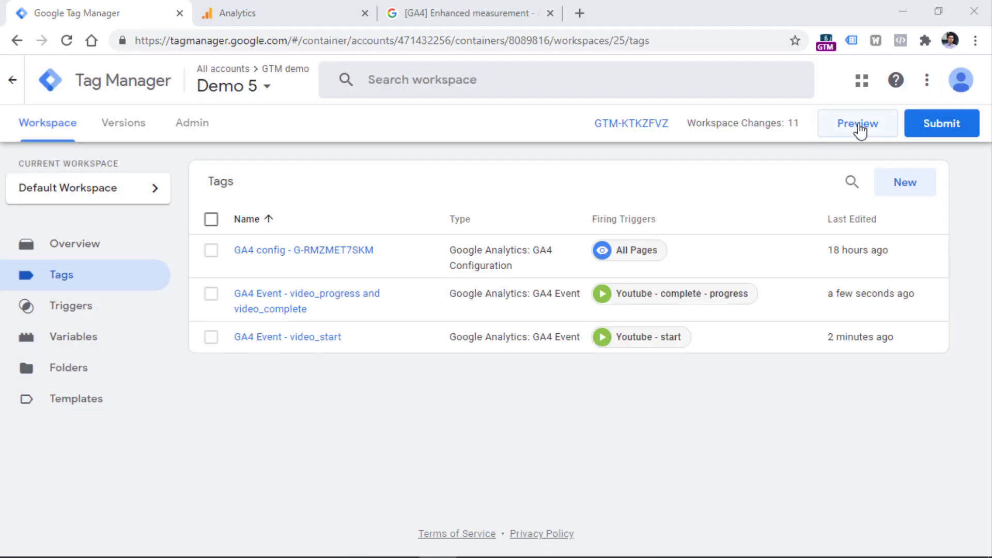
Start preview mode for the container and open DebugView in the Google Analytics property
left_click(860, 130)
left_click(506, 474)
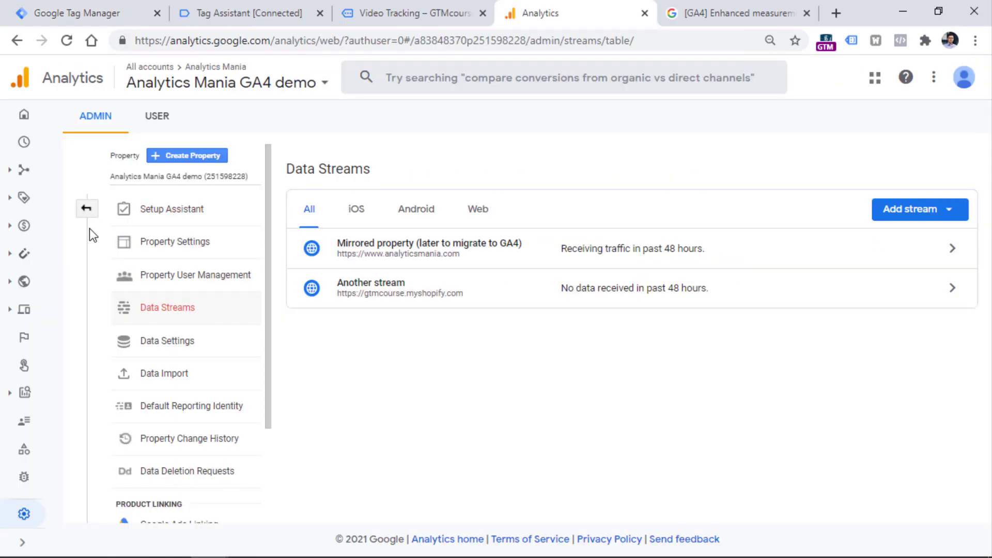
left_click(89, 229)
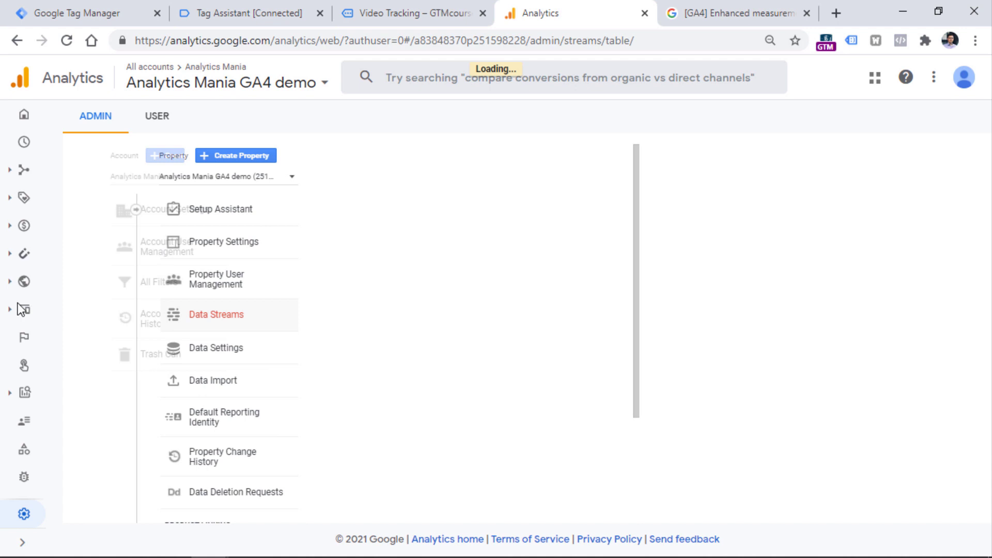
left_click(25, 478)
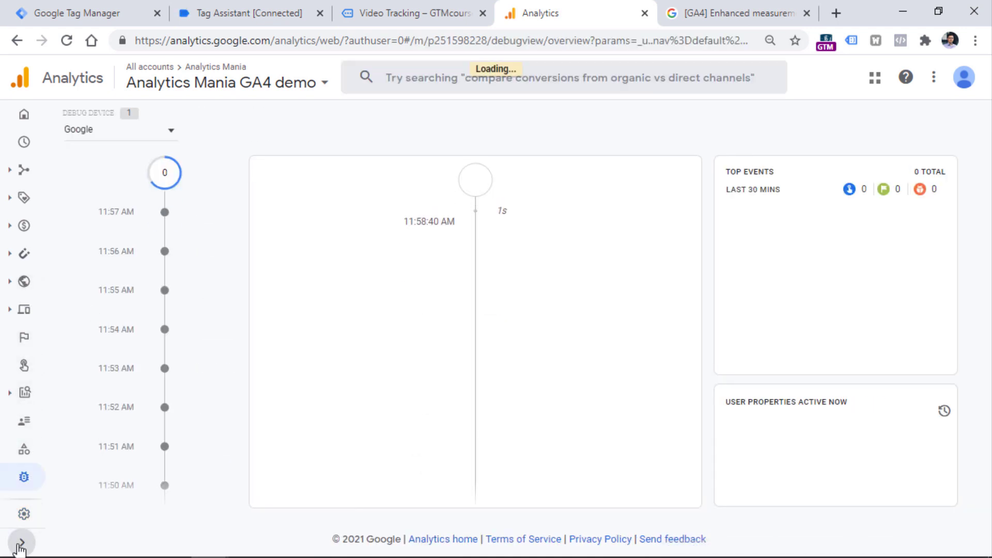
left_click(21, 543)
scroll(55, 399, "down", 3)
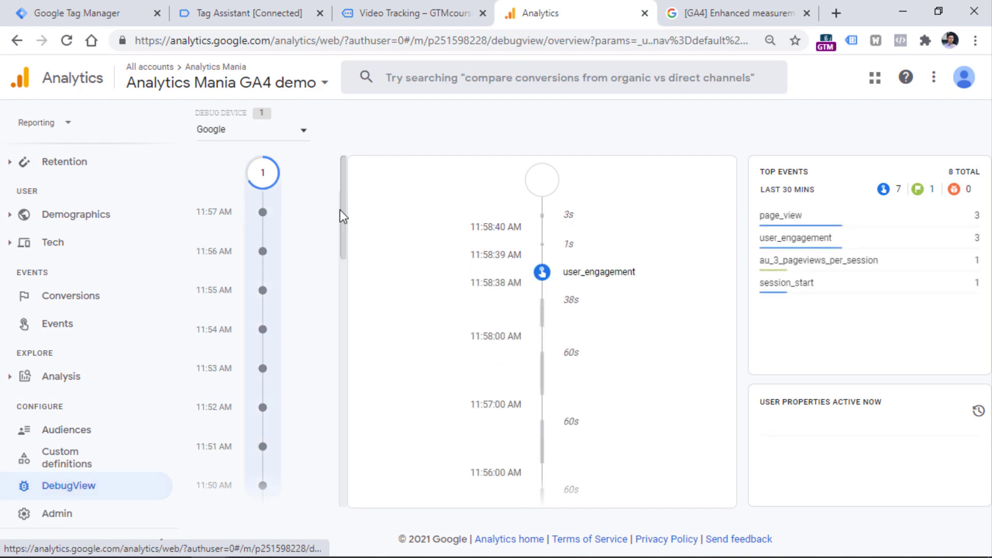
Play the embedded YouTube video on the test page muted, skip to its end, and check Tag Assistant for video events
key("ctrl+shift+Tab")
left_click(269, 13)
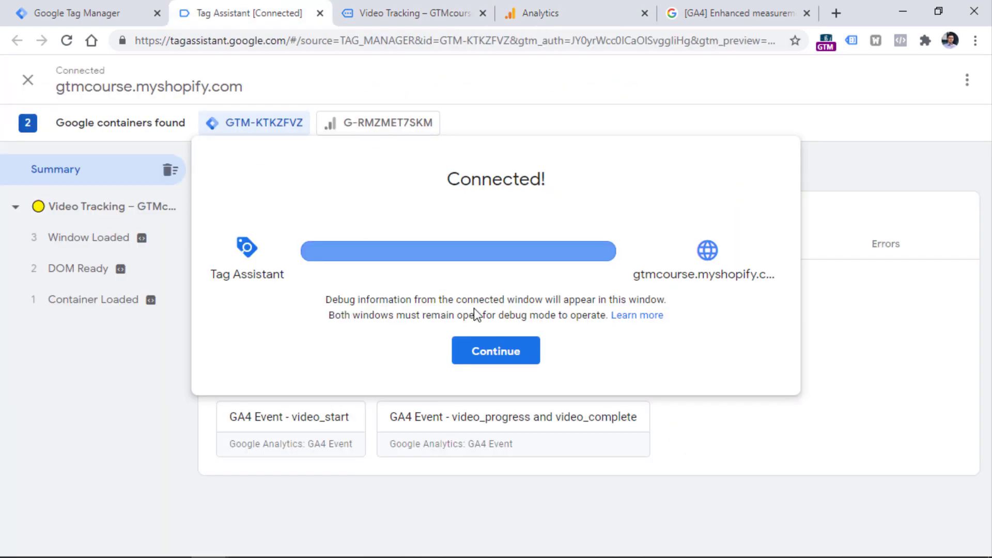
left_click(494, 350)
key("ctrl+Tab")
scroll(444, 219, "down", 5)
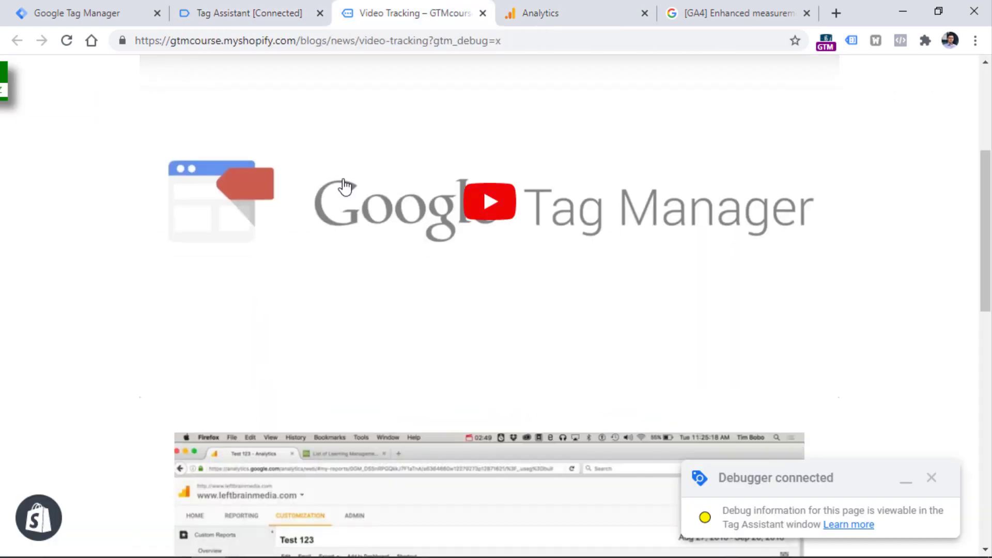
left_click(478, 220)
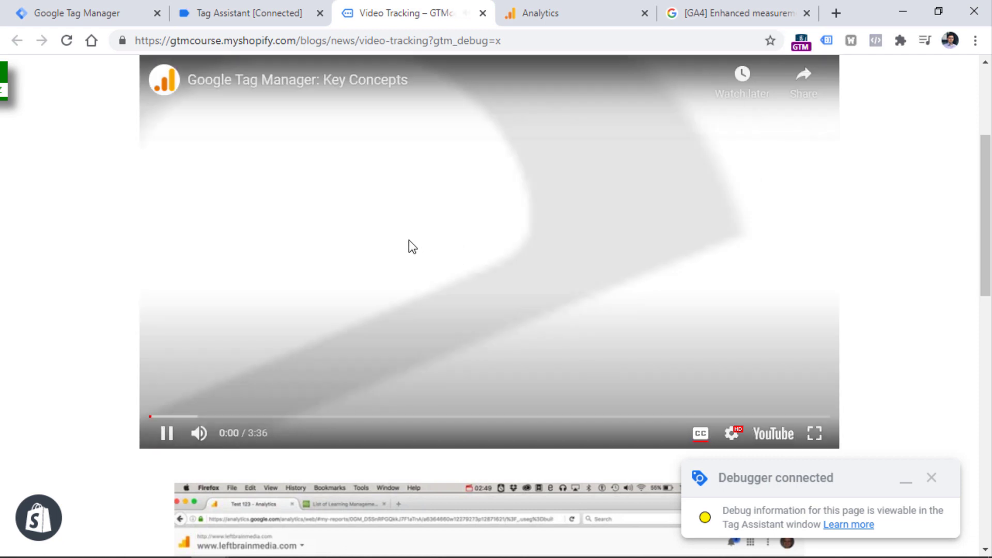
left_click(408, 236)
left_click(783, 296)
key("m")
left_click(824, 419)
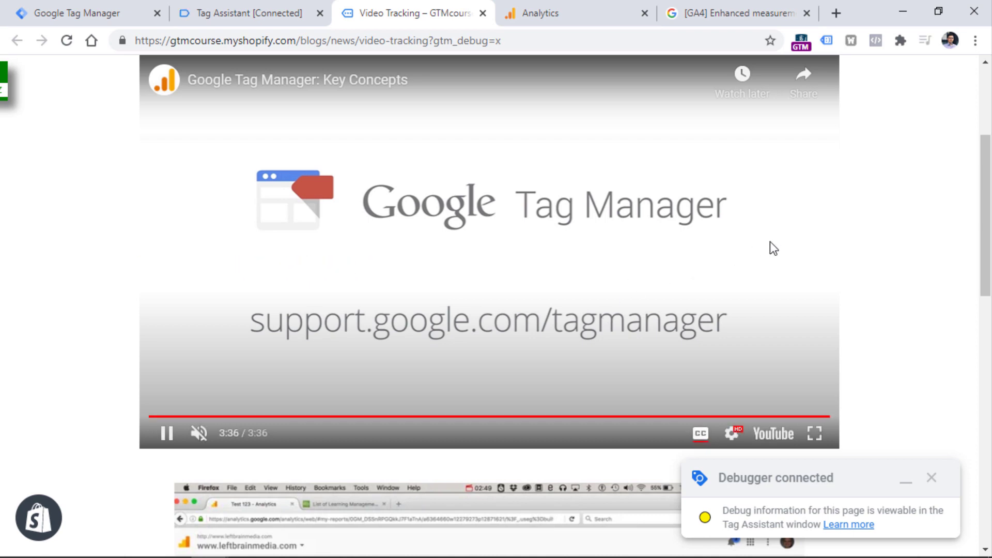
left_click(77, 13)
left_click(232, 13)
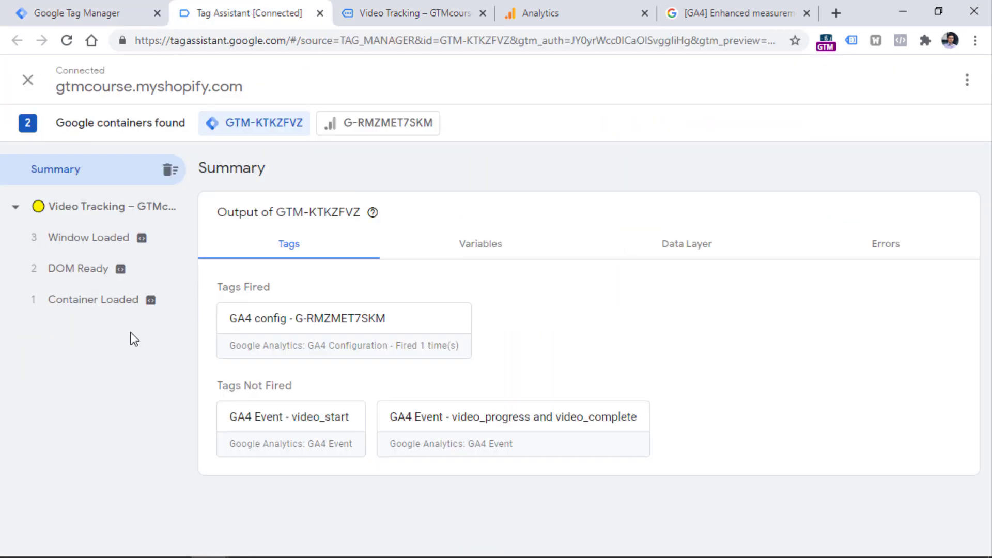
Enable "Add JavaScript API support to all YouTube videos" on the "Youtube - start" trigger in Tag Manager and save it
left_click(88, 11)
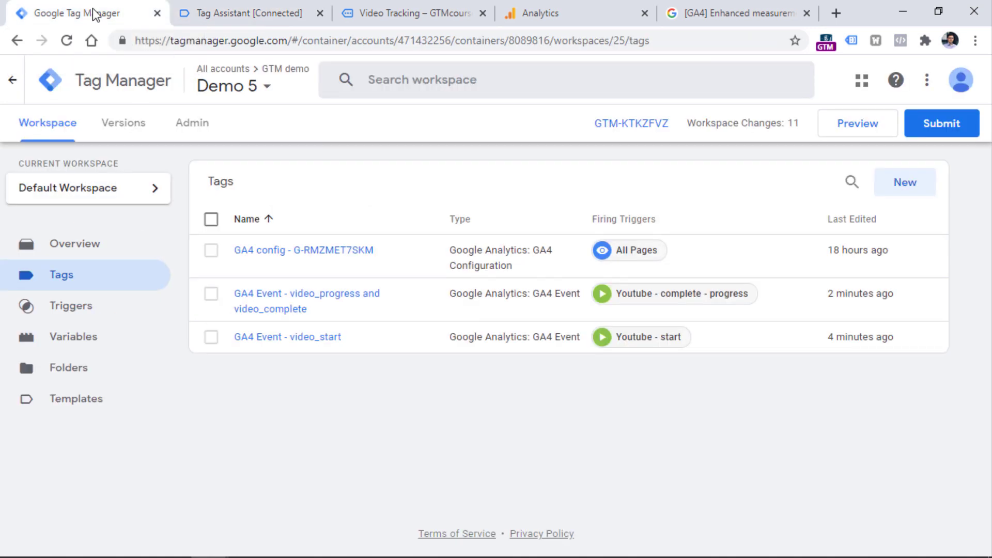
left_click(672, 341)
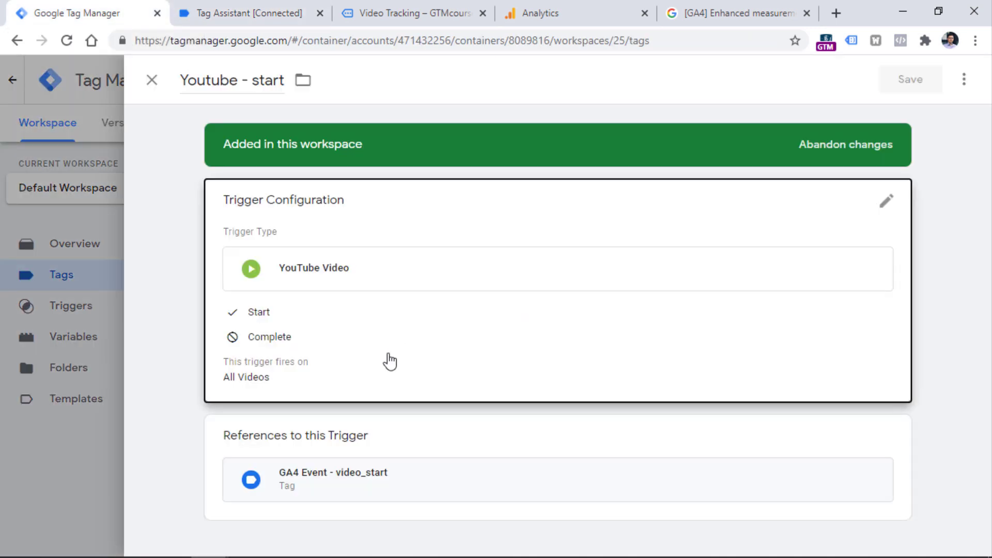
left_click(226, 412)
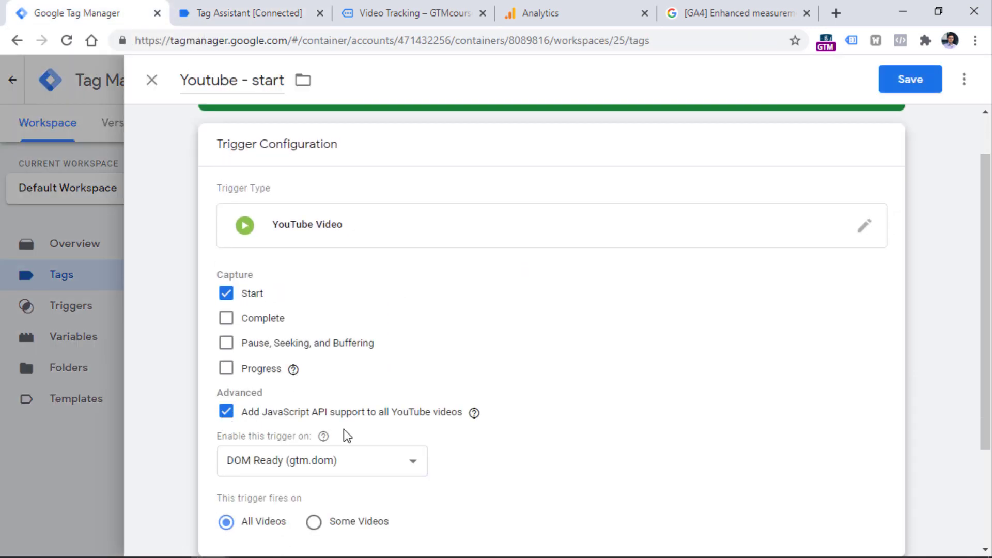
left_click(909, 79)
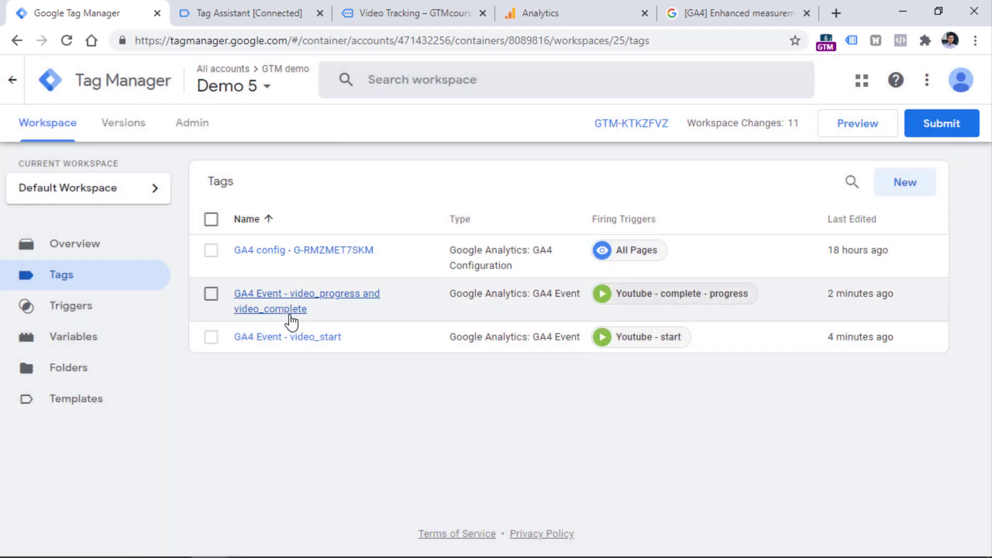
Enable "Add JavaScript API support to all YouTube videos" on the "Youtube - complete - progress" trigger and save it
left_click(647, 300)
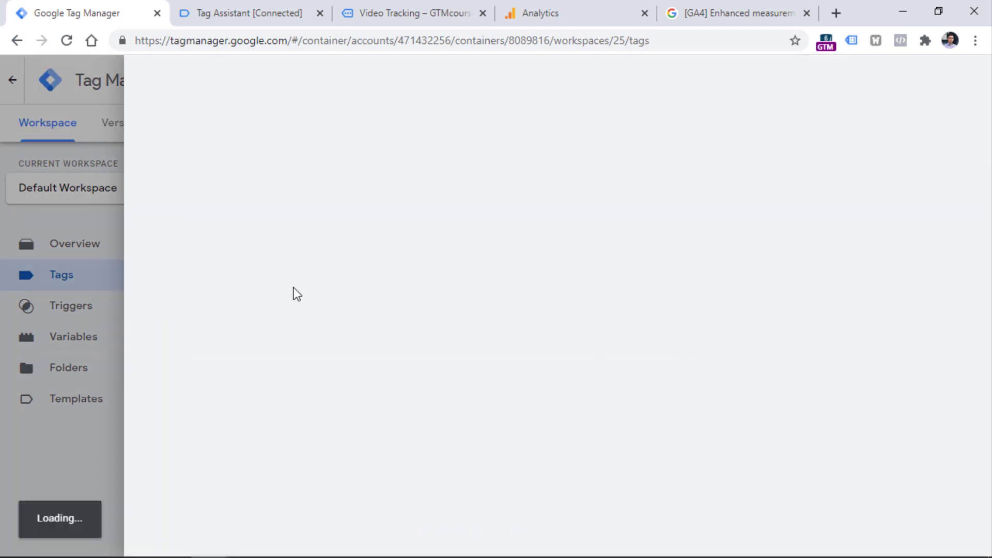
left_click(397, 405)
left_click(225, 517)
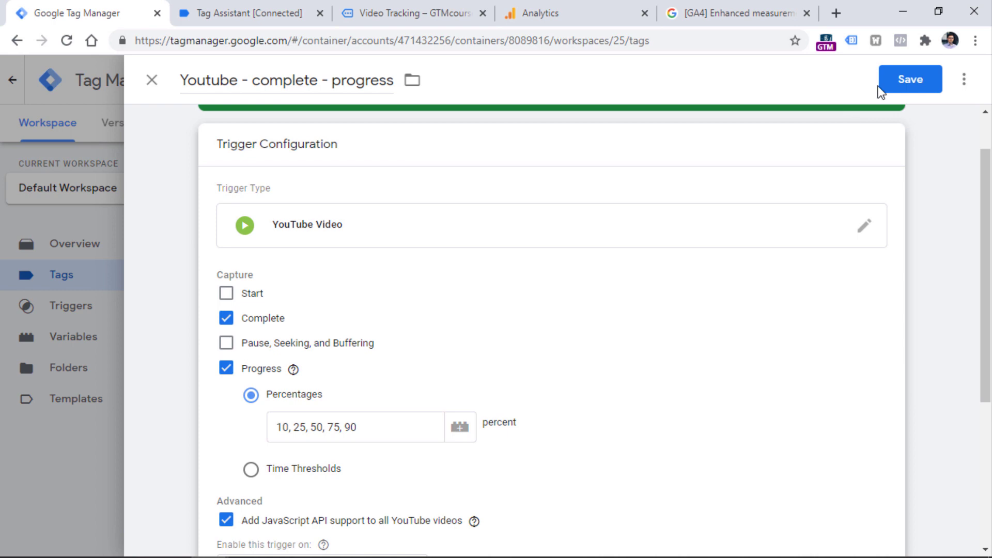
Reload the preview session, then play the embedded YouTube video on the test page and skip to its end
left_click(250, 7)
key("F5")
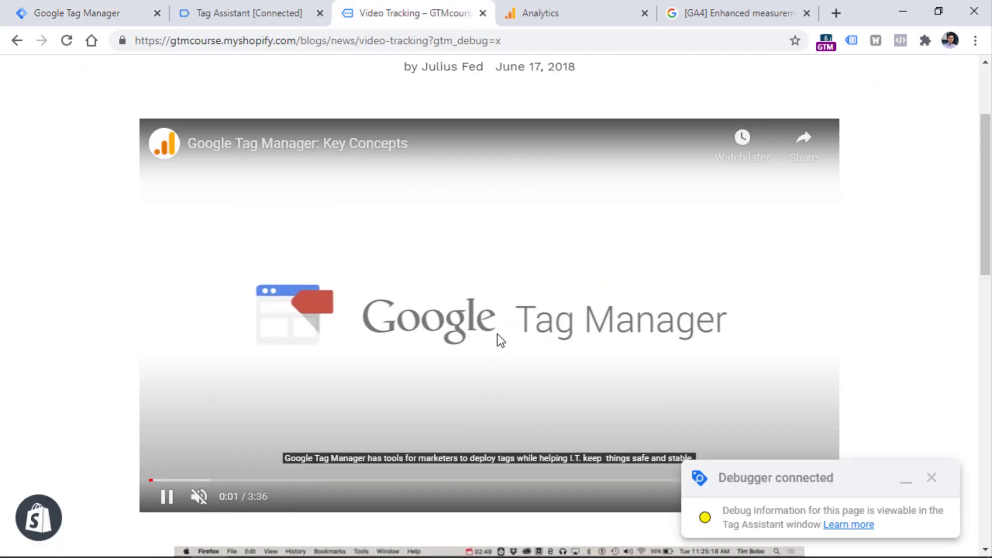
left_click(498, 333)
scroll(160, 224, "down", 5)
left_click(165, 239)
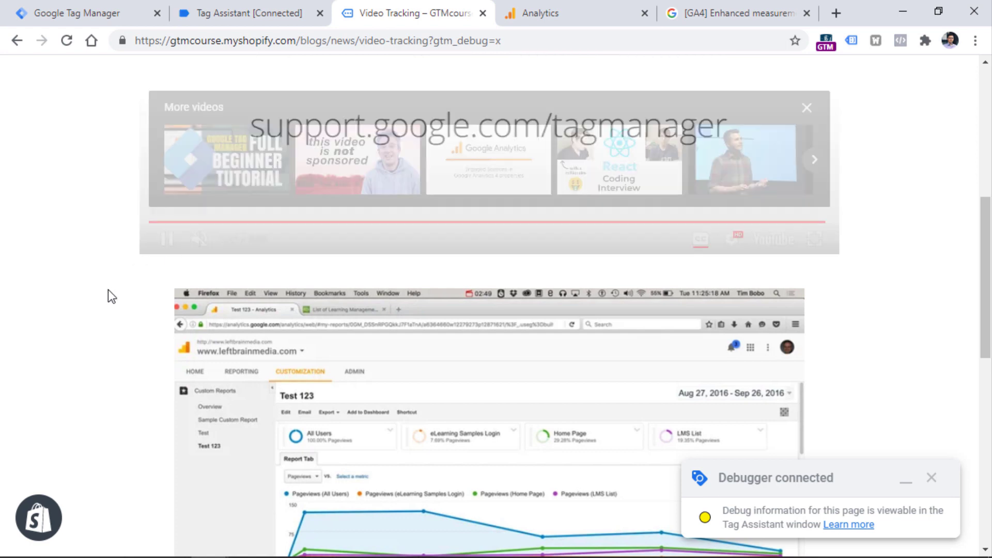
scroll(107, 289, "up", 5)
Inspect in Tag Assistant which tags fired on each of the two YouTube Video events
left_click(275, 16)
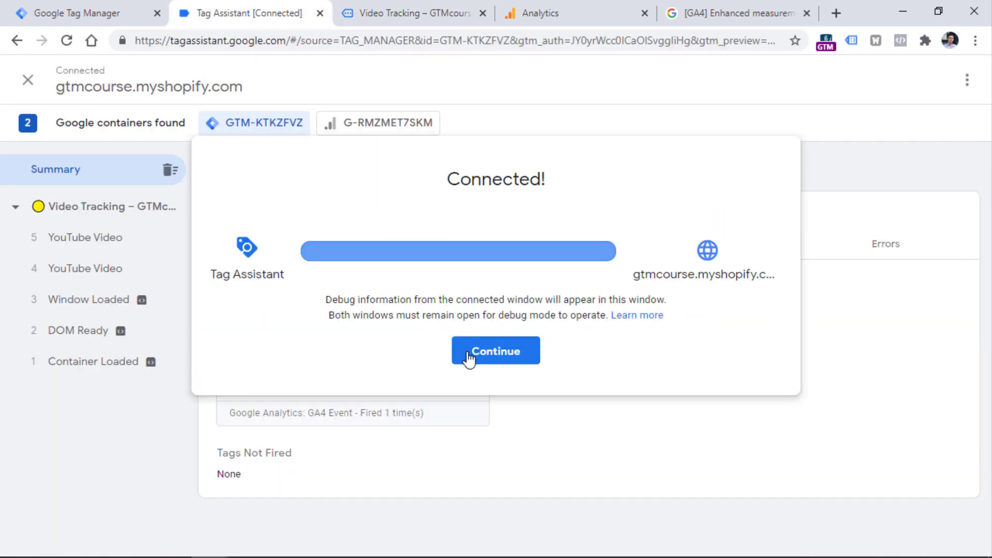
left_click(469, 357)
left_click(88, 269)
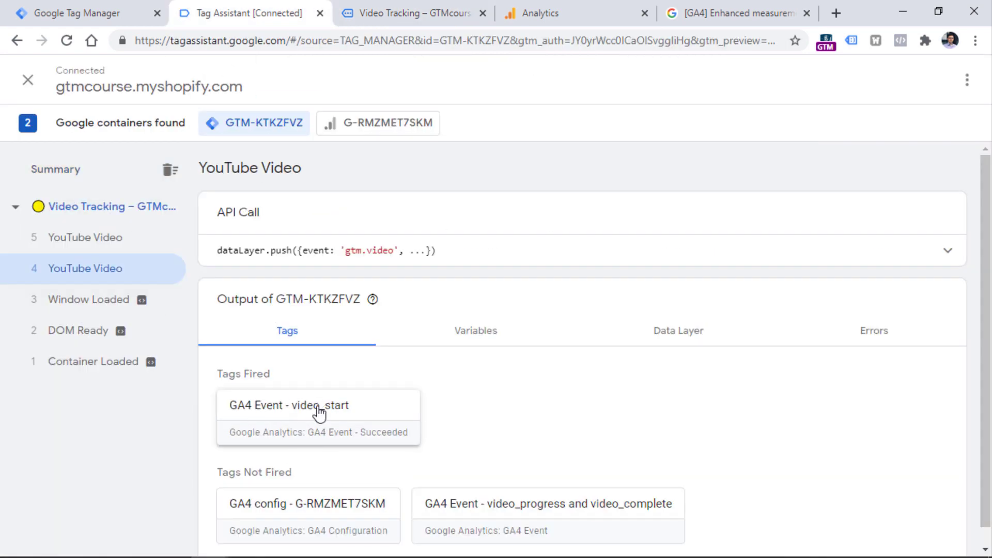
left_click(72, 240)
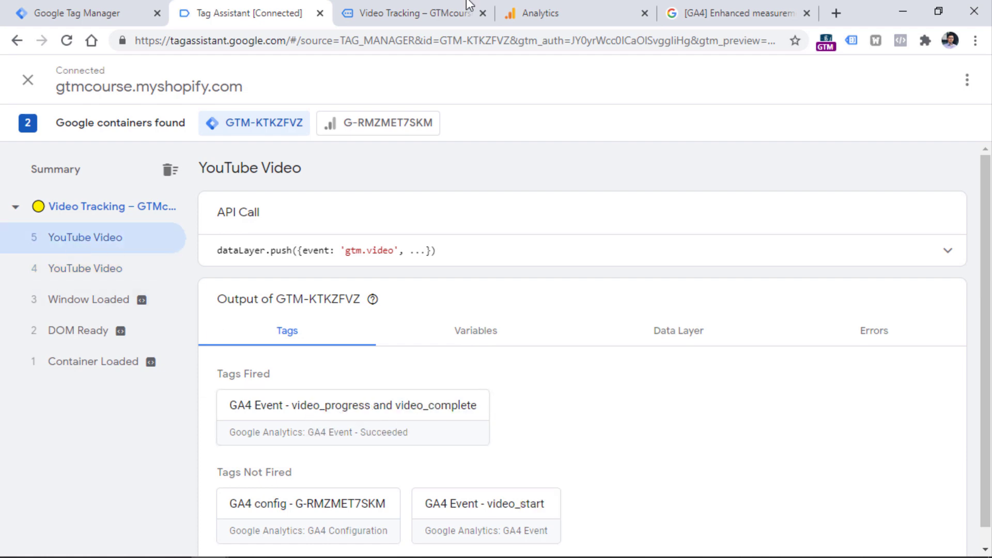
In GA4 DebugView, inspect the video_view parameter on the video_start and video_complete events
left_click(578, 7)
key("ctrl+2")
left_click(577, 7)
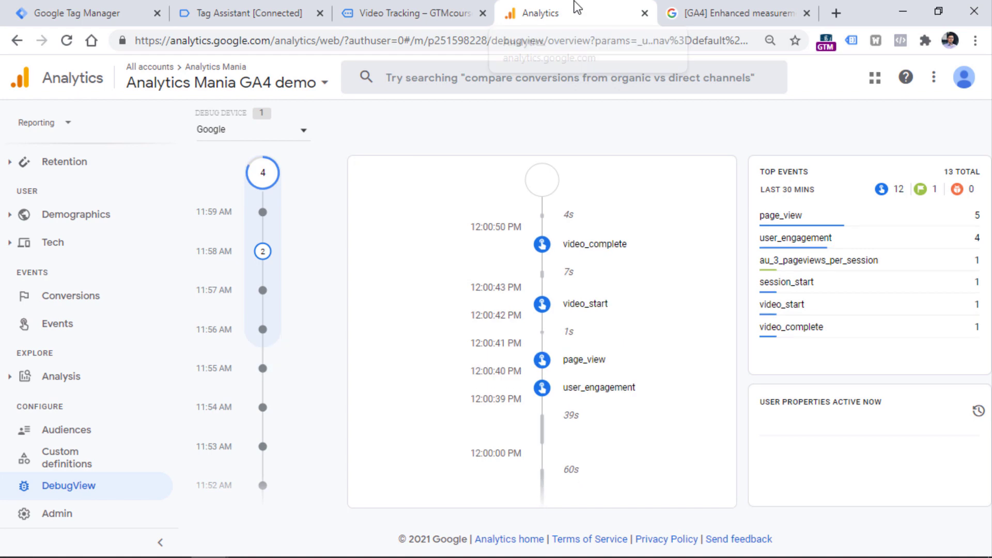
left_click(589, 305)
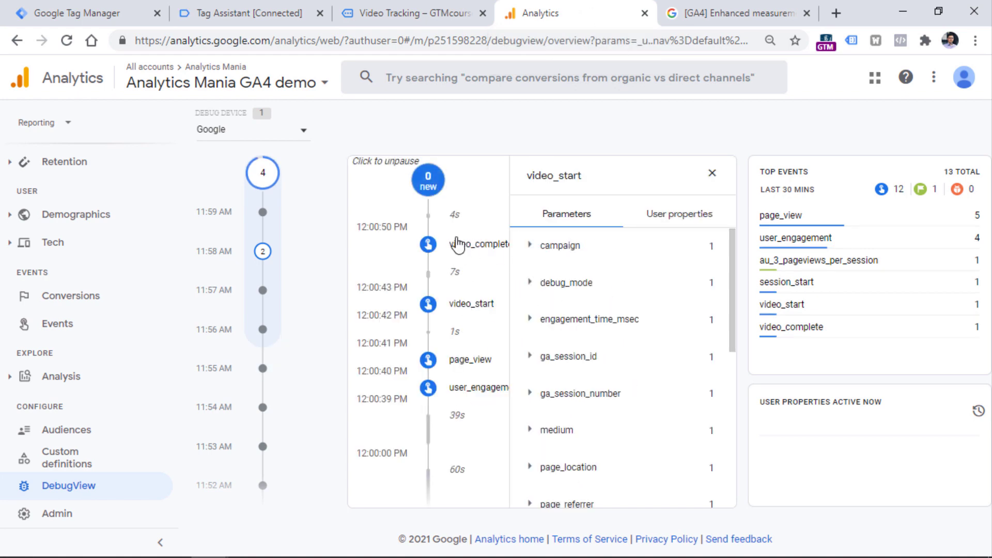
left_click_drag(732, 289, 733, 449)
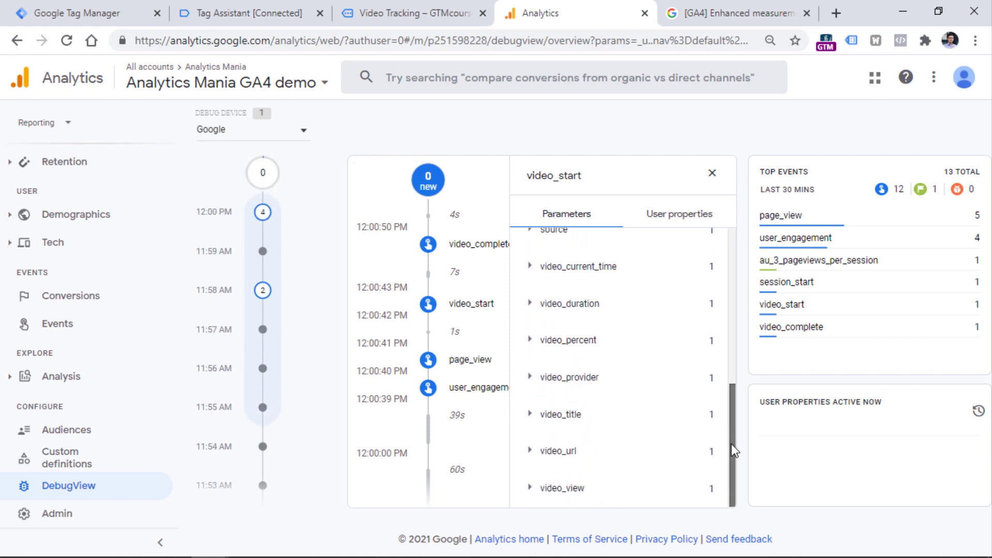
left_click(530, 491)
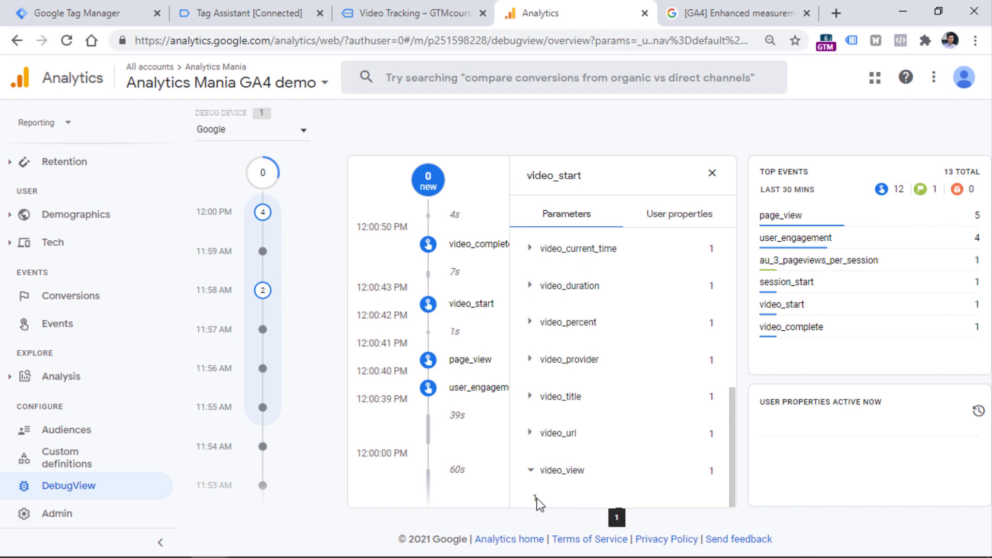
left_click(473, 249)
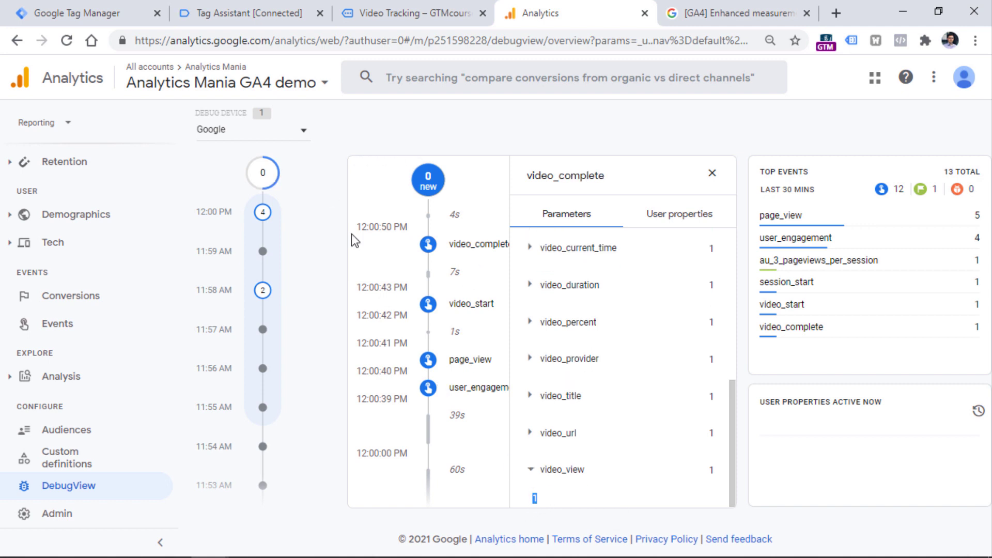
In Tag Manager, remove the video_view parameter from the "GA4 Event - video_progress and video_complete" tag and save the tag
left_click(123, 8)
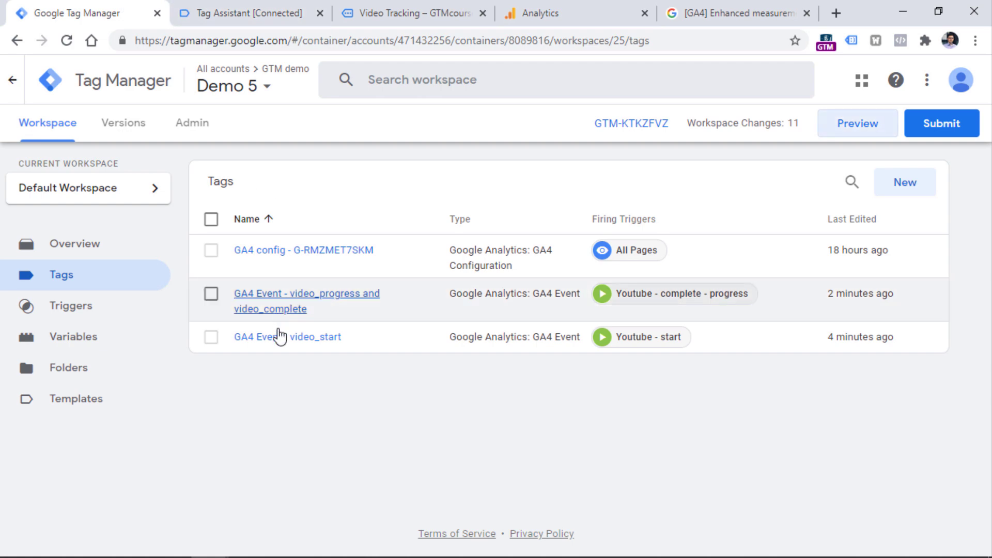
left_click(273, 295)
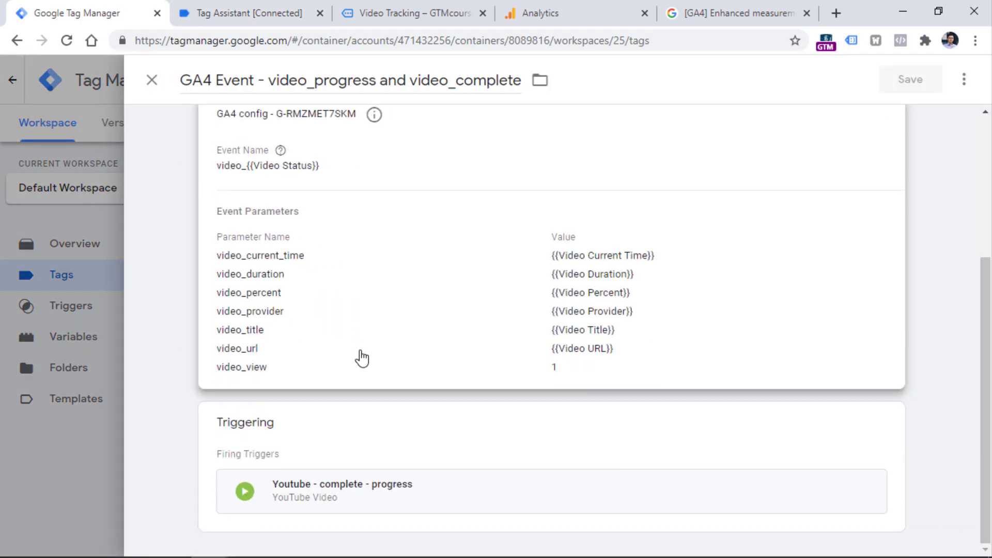
scroll(679, 326, "down", 8)
left_click(858, 234)
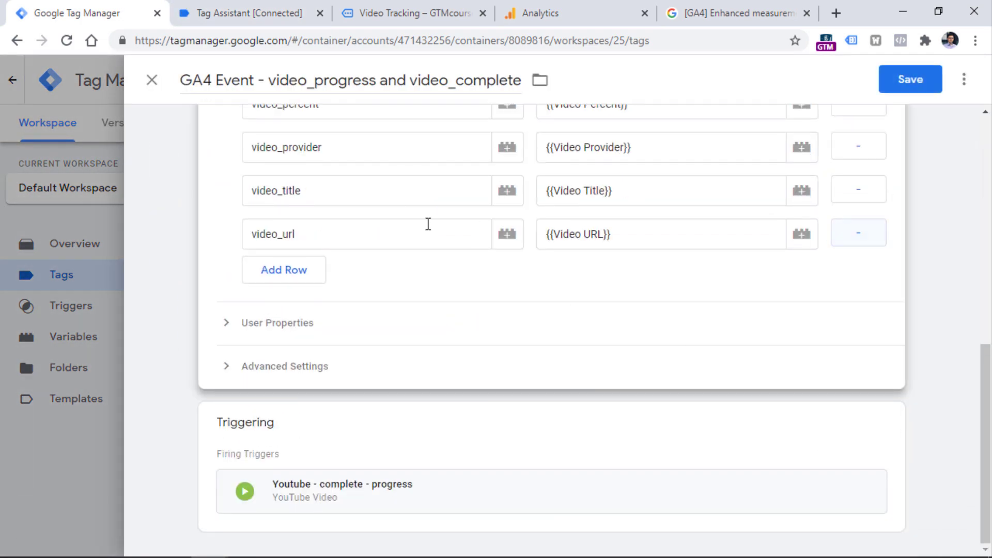
scroll(427, 222, "up", 5)
left_click(885, 86)
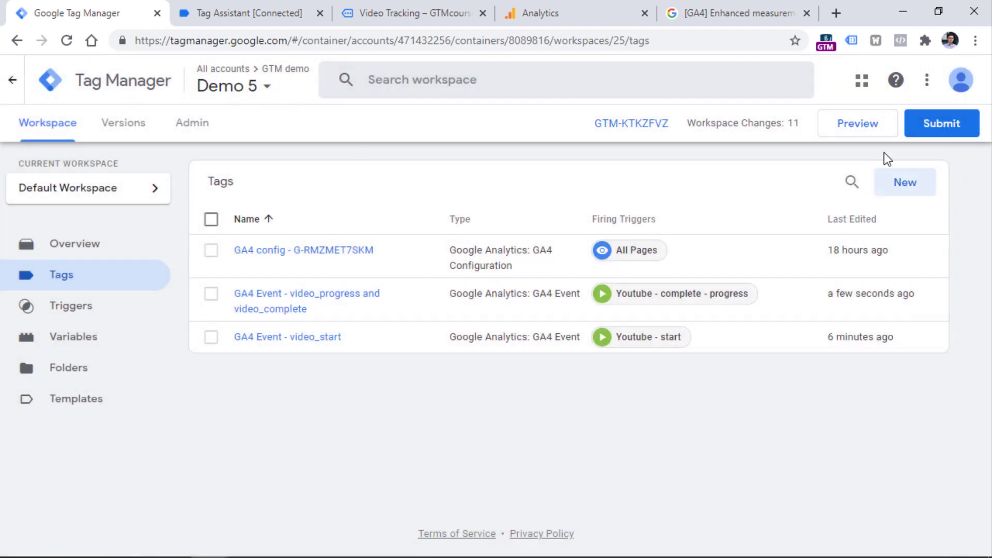
Reload the Tag Assistant preview session, play the embedded YouTube video on the test page and skip to its end
left_click(235, 12)
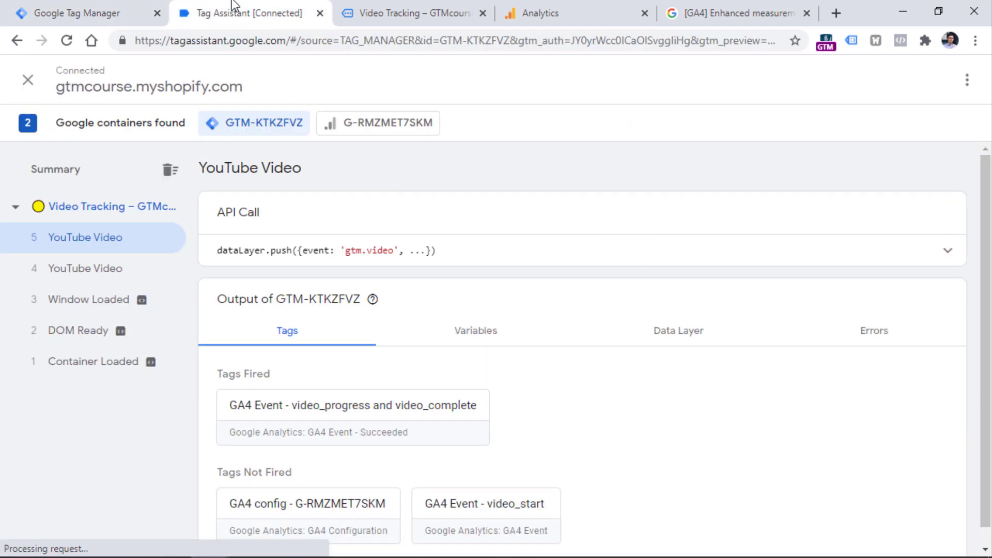
left_click(67, 40)
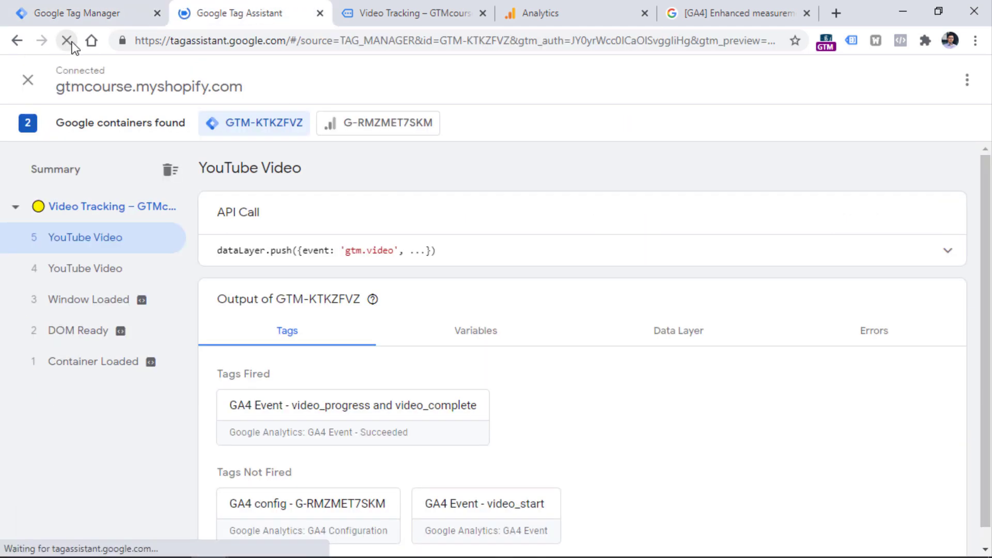
left_click(337, 11)
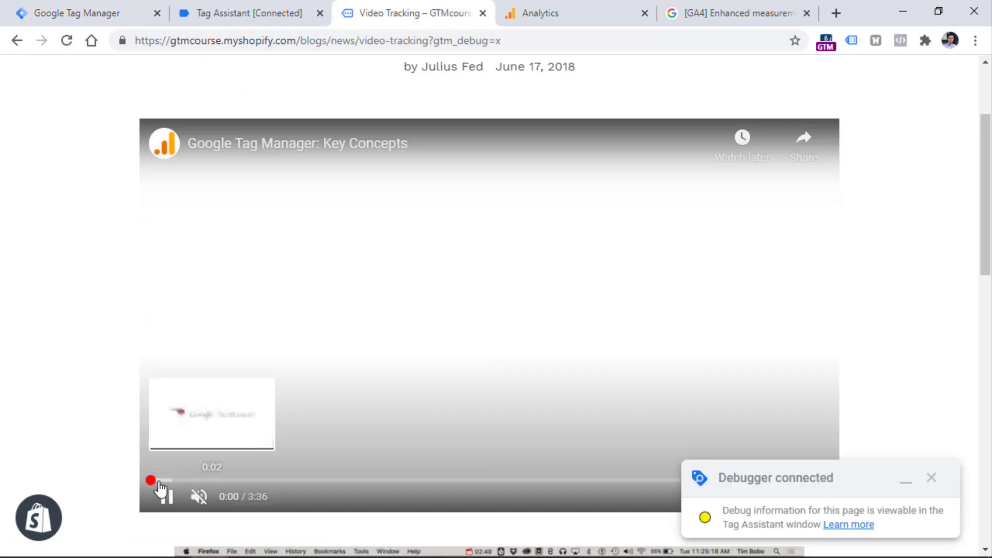
scroll(494, 350, "down", 5)
left_click(826, 222)
scroll(165, 506, "up", 5)
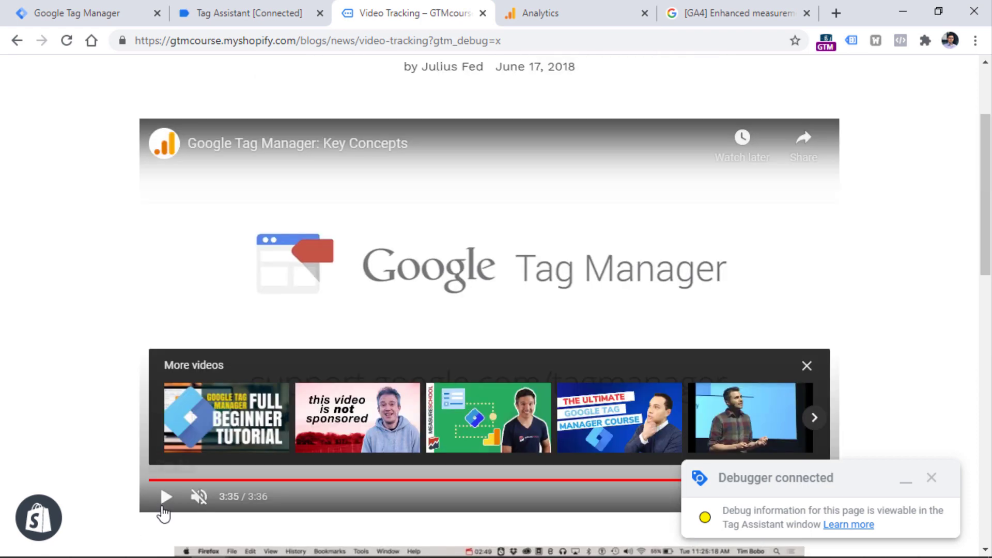
Return to Tag Assistant and check which tags fired on each of the two new YouTube Video events
key("ctrl+shift+Tab")
left_click(472, 354)
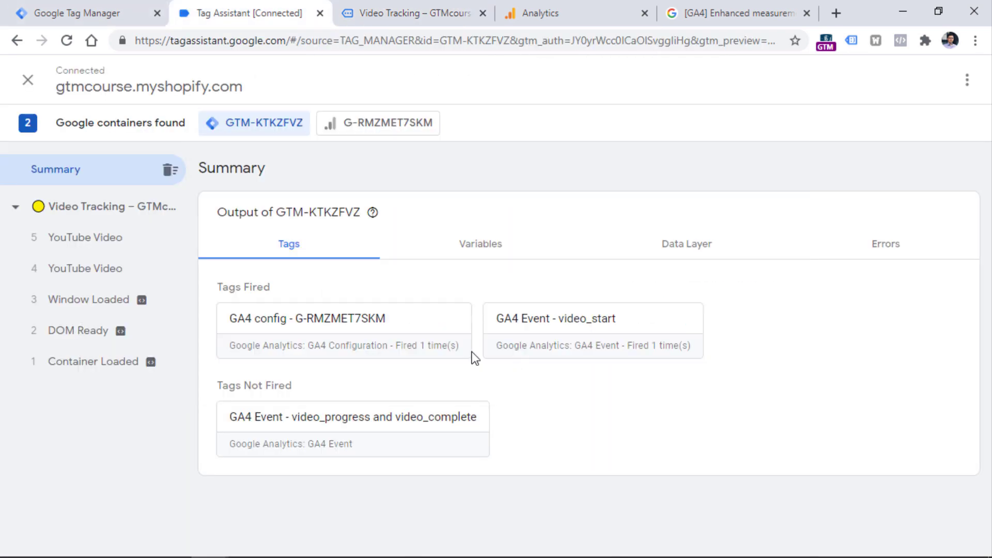
left_click(98, 268)
left_click(101, 237)
Compare the parameters of the newest video_start and video_complete events in GA4 DebugView, checking for video_view
left_click(571, 9)
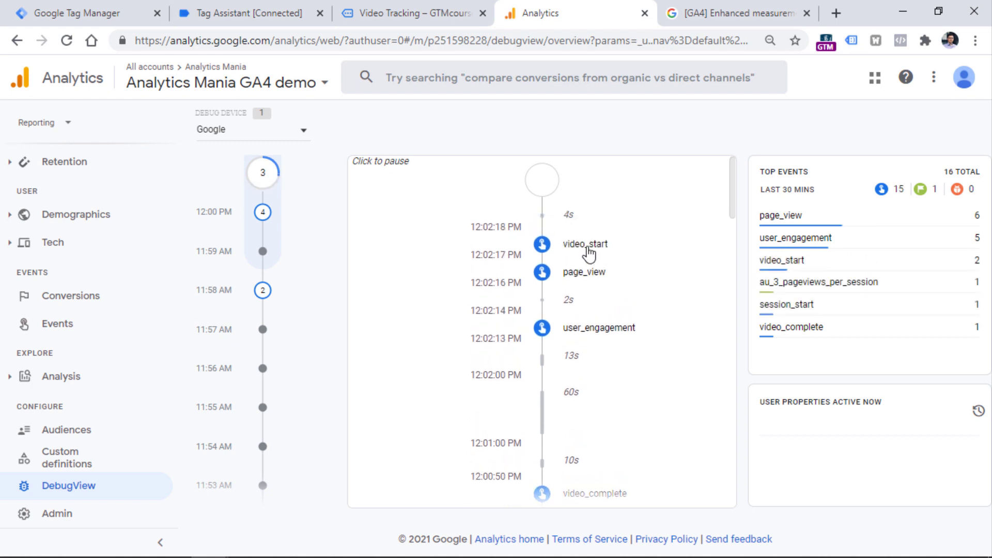
left_click(589, 253)
left_click(572, 488)
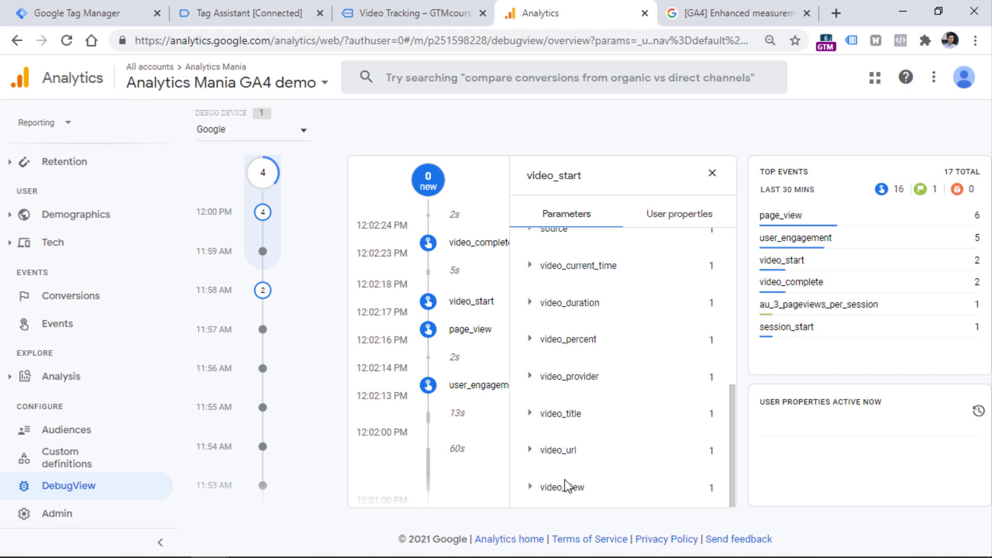
left_click(475, 255)
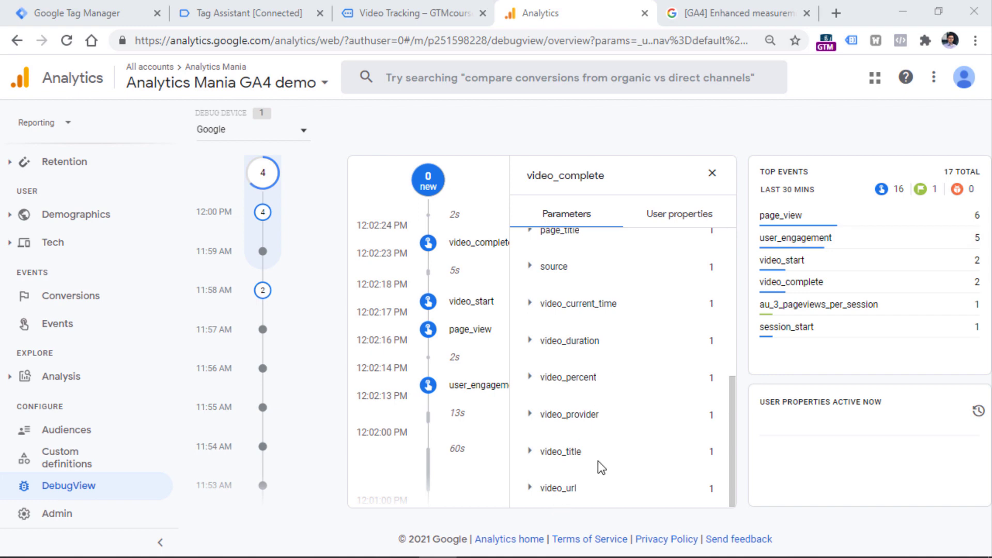
left_click(468, 305)
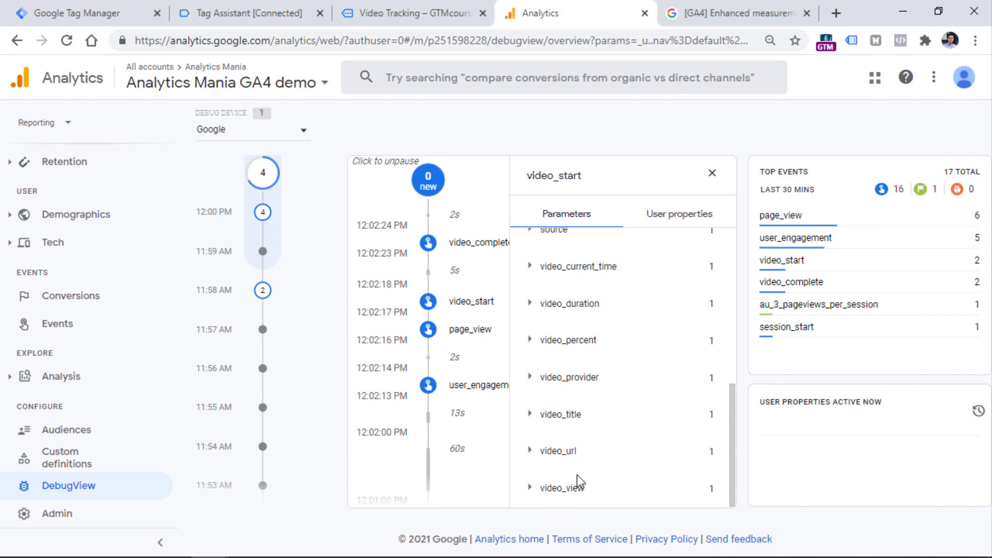
Start a custom metric in the GA4 custom definitions, named "Video views" with the event parameter video_views
left_click(64, 467)
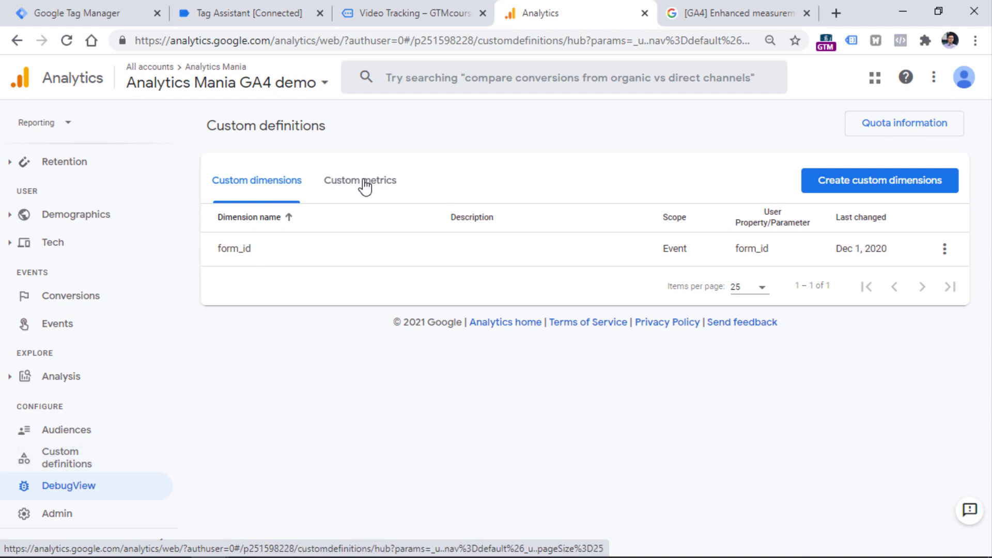
left_click(366, 184)
left_click(889, 182)
left_click(657, 137)
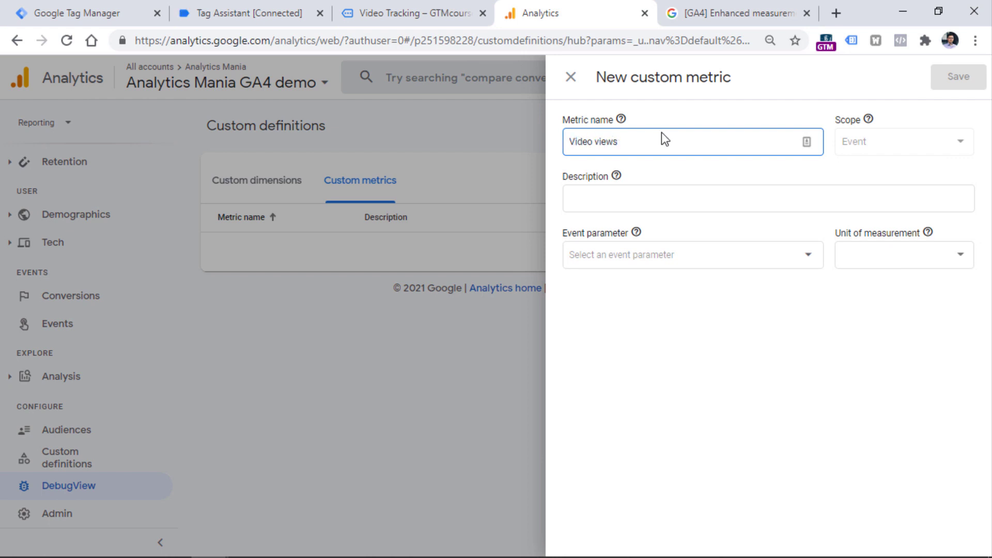
left_click(652, 255)
type("video_views")
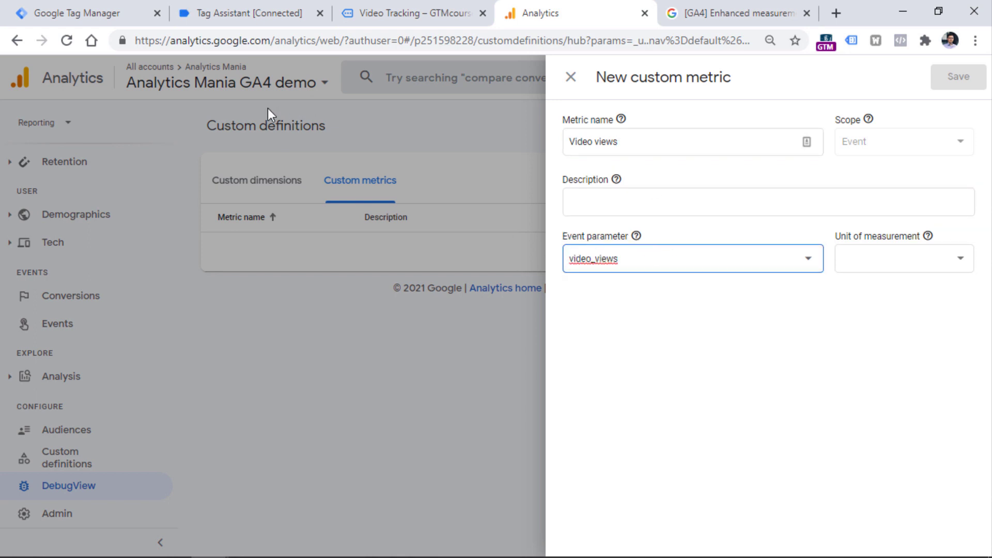
Check the video_view parameter name in the "GA4 Event - video_start" tag and set the new metric's unit of measurement to Standard
left_click(113, 10)
left_click(296, 337)
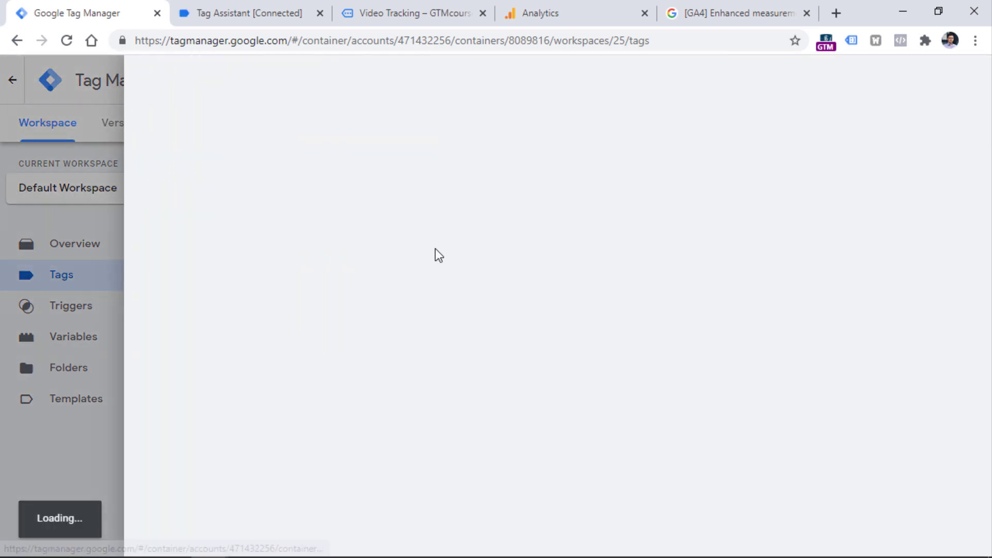
scroll(382, 331, "down", 4)
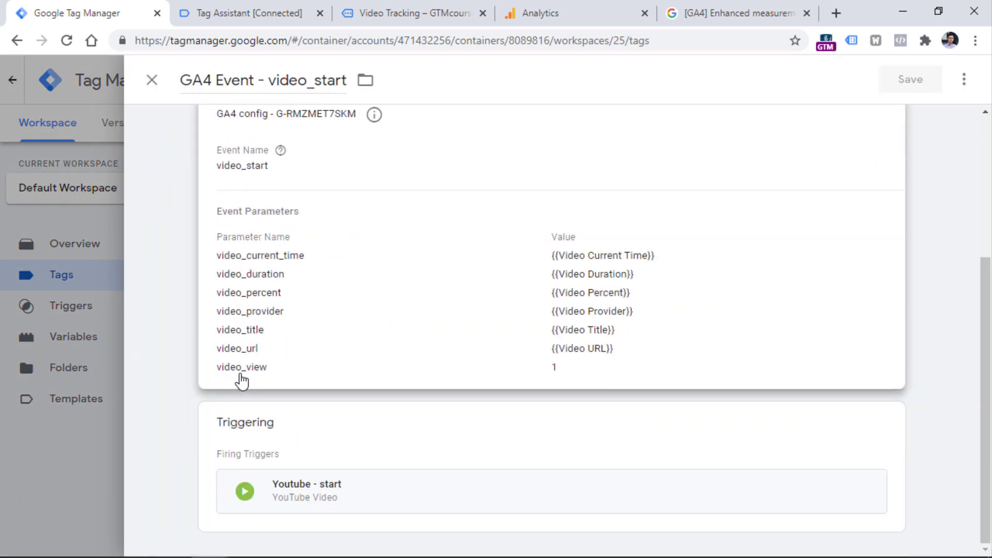
left_click(241, 377)
scroll(288, 443, "down", 8)
left_click_drag(320, 234, 247, 233)
left_click(558, 11)
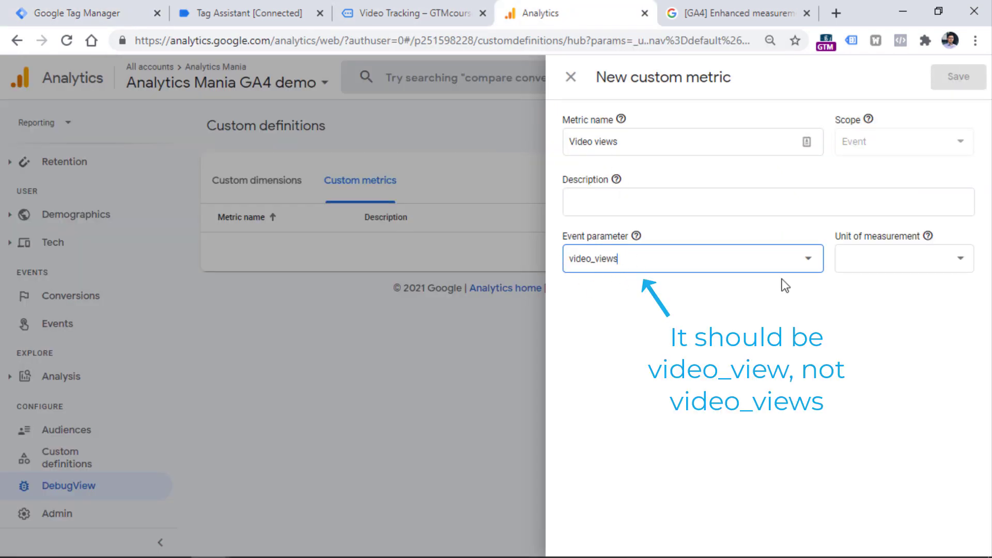
left_click(898, 263)
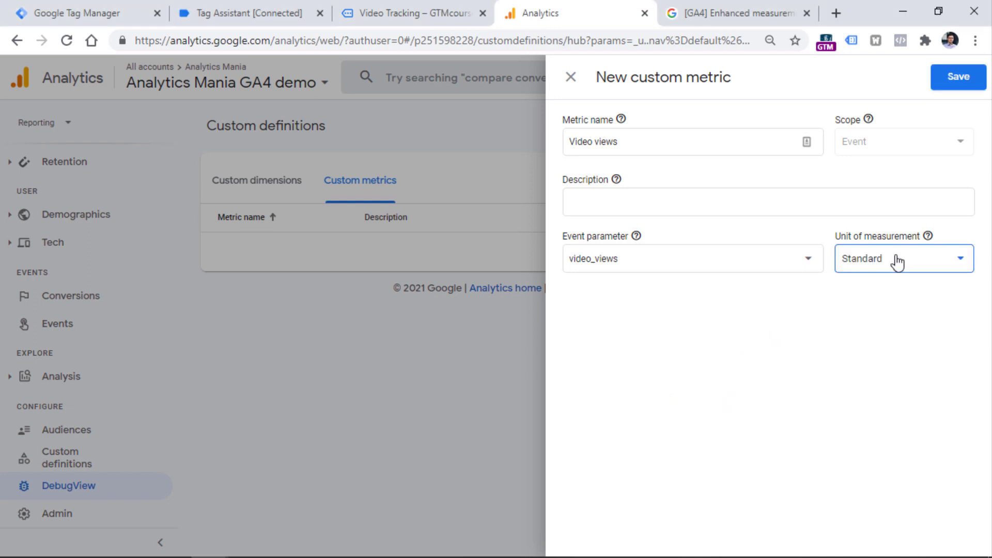
Enter 5 as the value of the video_view parameter in the "GA4 Event - video_start" tag in Tag Manager
left_click(123, 7)
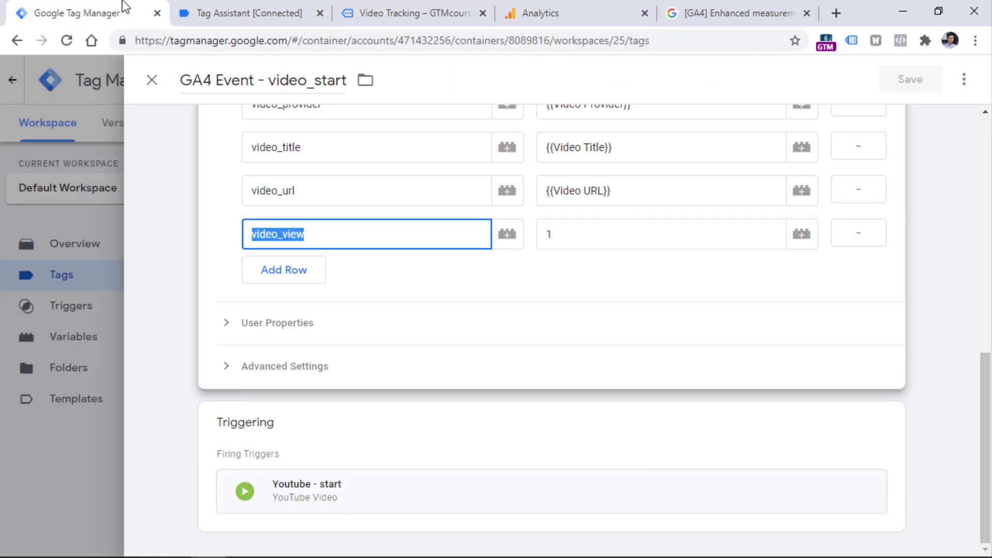
double_click(550, 245)
type("5")
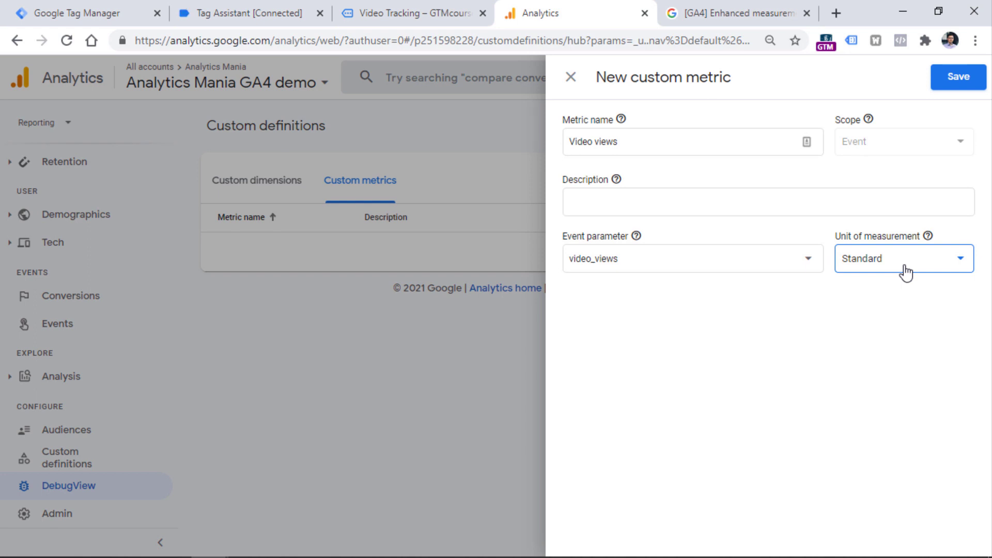
Back in Analytics, review the unit of measurement options, choose Standard and save the "Video views" custom metric
left_click(905, 272)
mouse_move(976, 281)
left_mouse_down()
mouse_move(971, 274)
mouse_move(974, 360)
mouse_move(963, 286)
left_mouse_up()
left_click(868, 260)
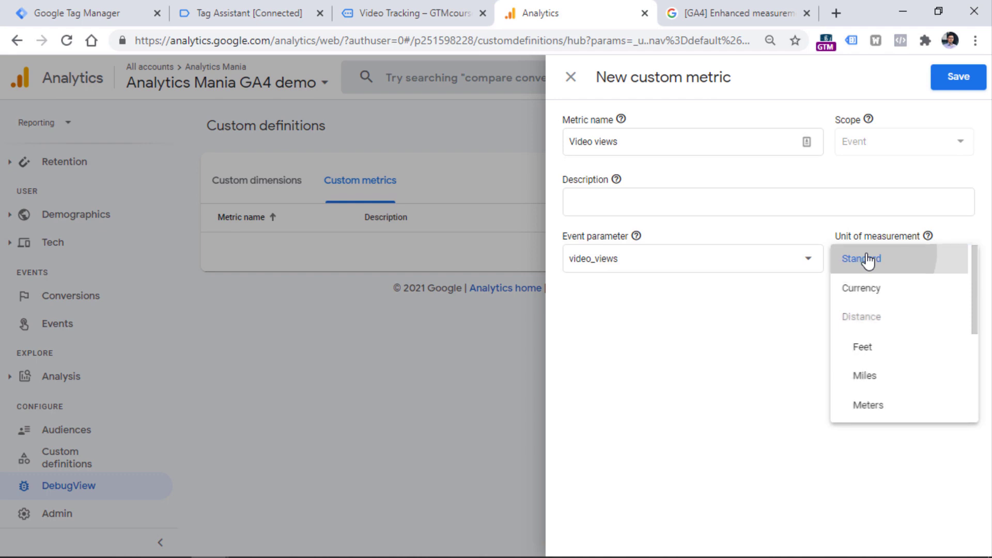
left_click(958, 78)
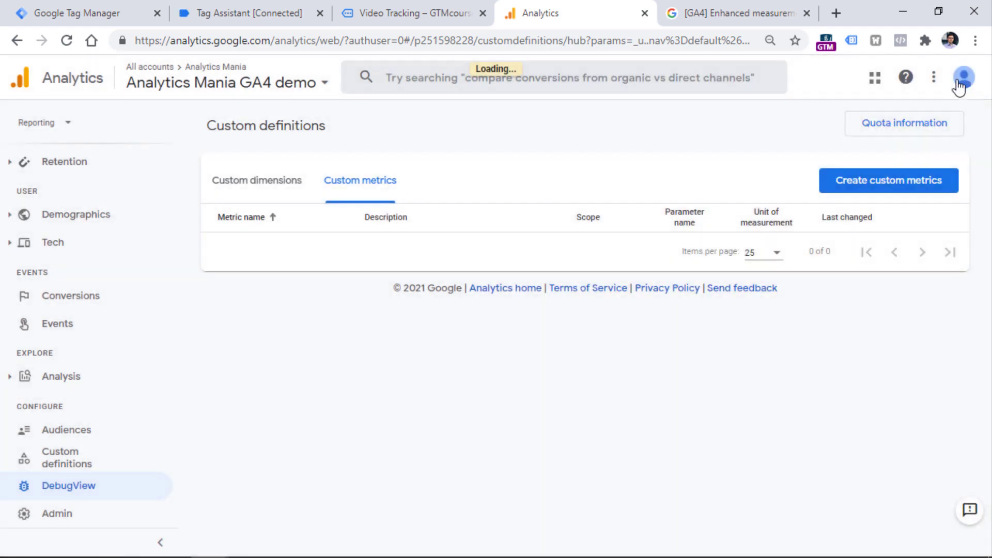
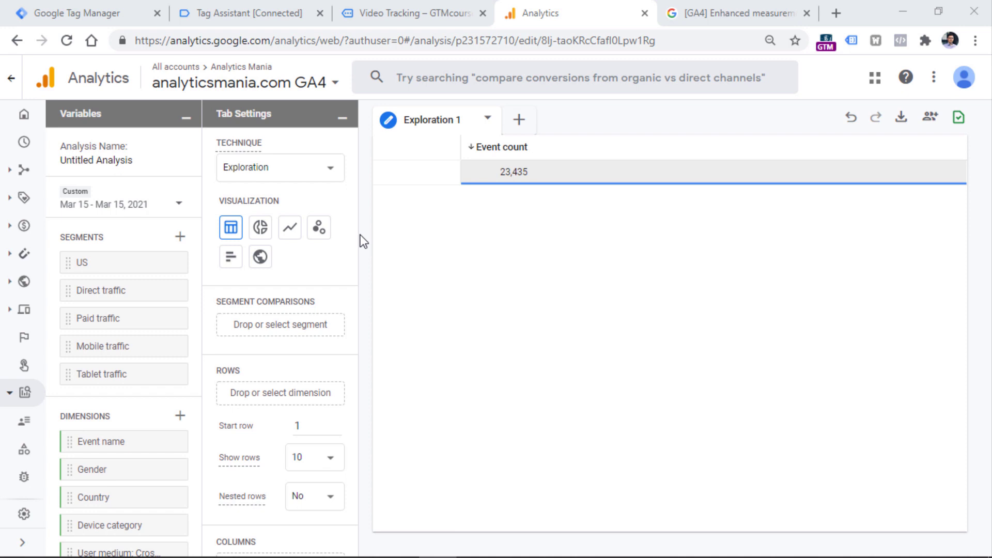
Expand the Analytics navigation and look up where the Analysis hub is located within the Explore section
left_click(22, 543)
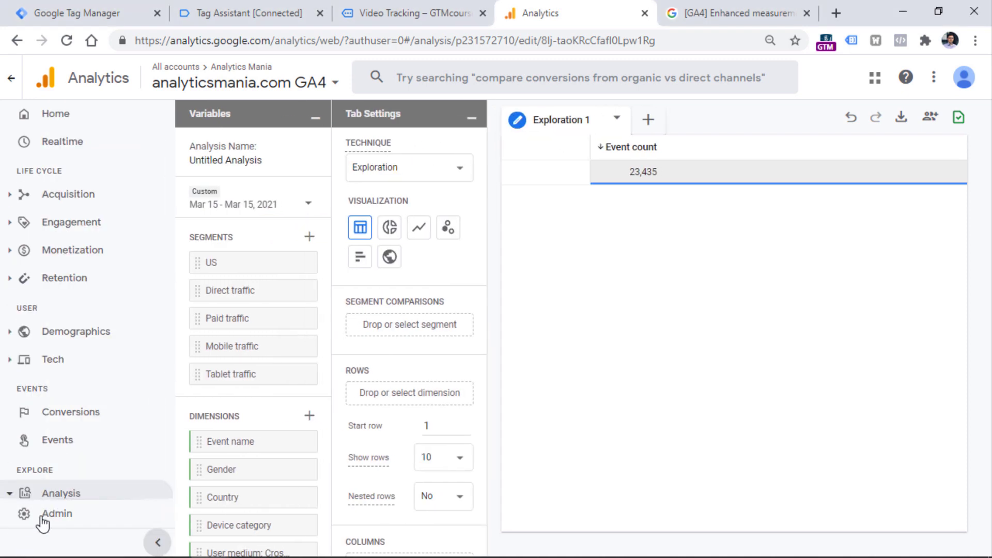
scroll(84, 413, "down", 3)
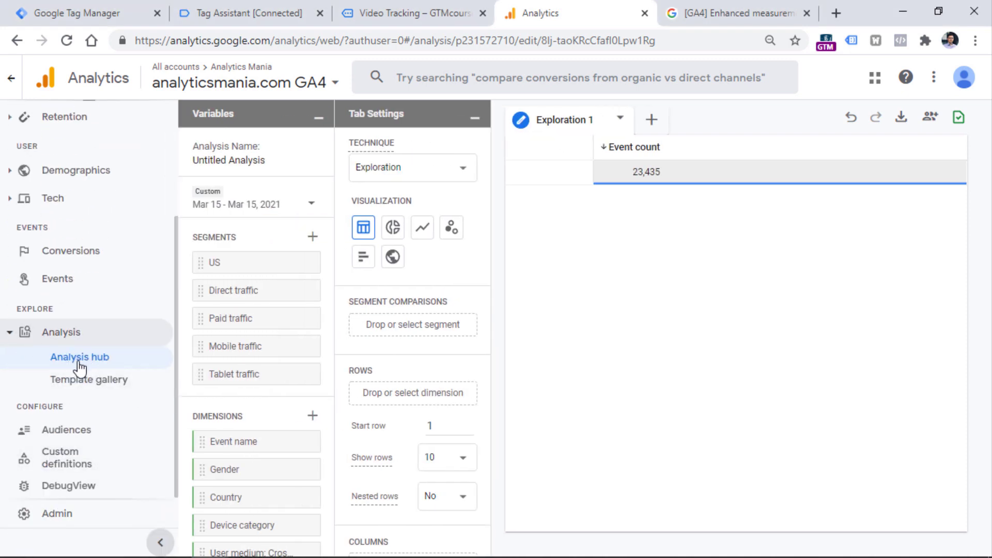
left_click(57, 333)
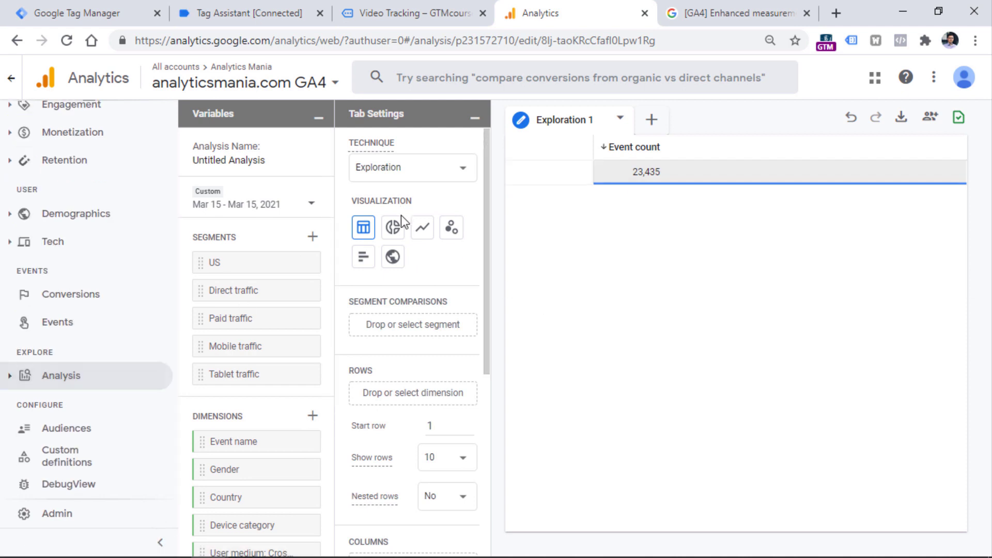
Search the available metrics for "view" and add Video views to the exploration's variables
left_click_drag(332, 274, 331, 337)
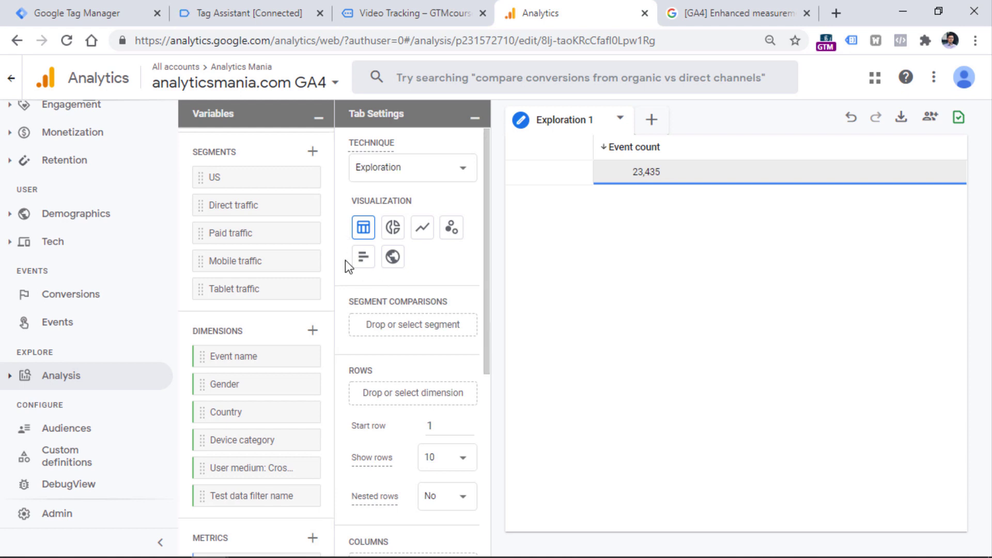
scroll(248, 155, "down", 2)
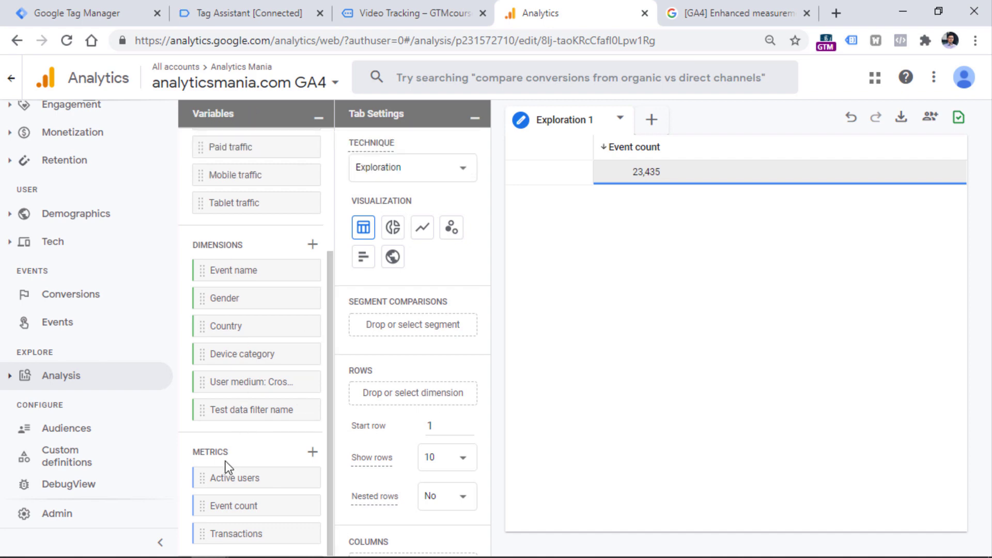
left_click(313, 452)
type("view")
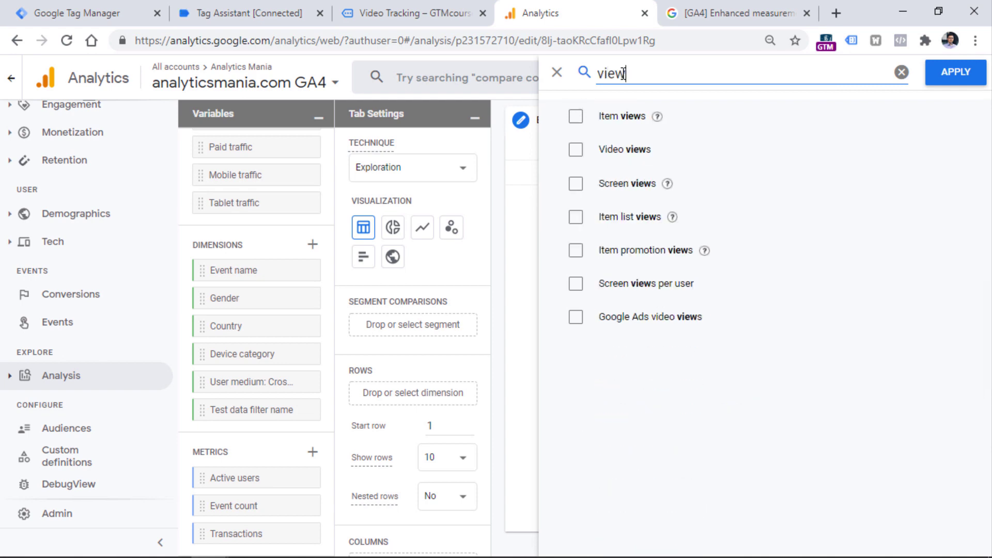
left_click(575, 150)
left_click(956, 74)
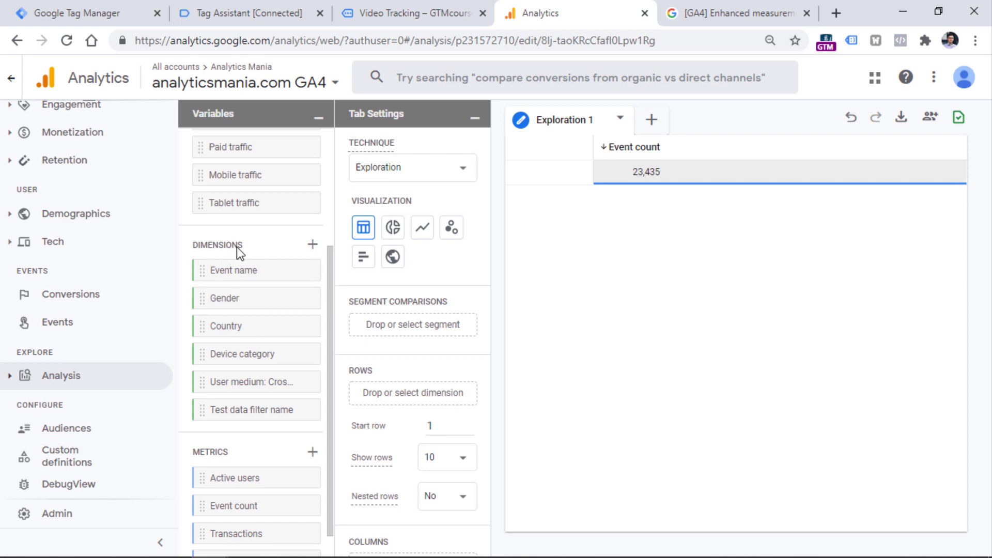
Add the Page path dimension to the exploration's variables and use it for the table rows
left_click(312, 245)
type("view")
double_click(608, 86)
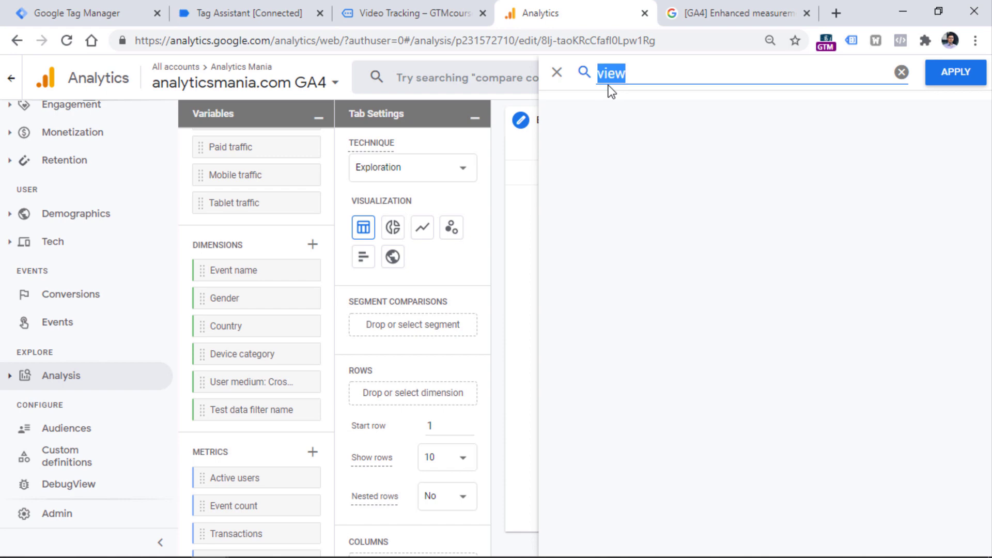
type("page")
left_click(575, 117)
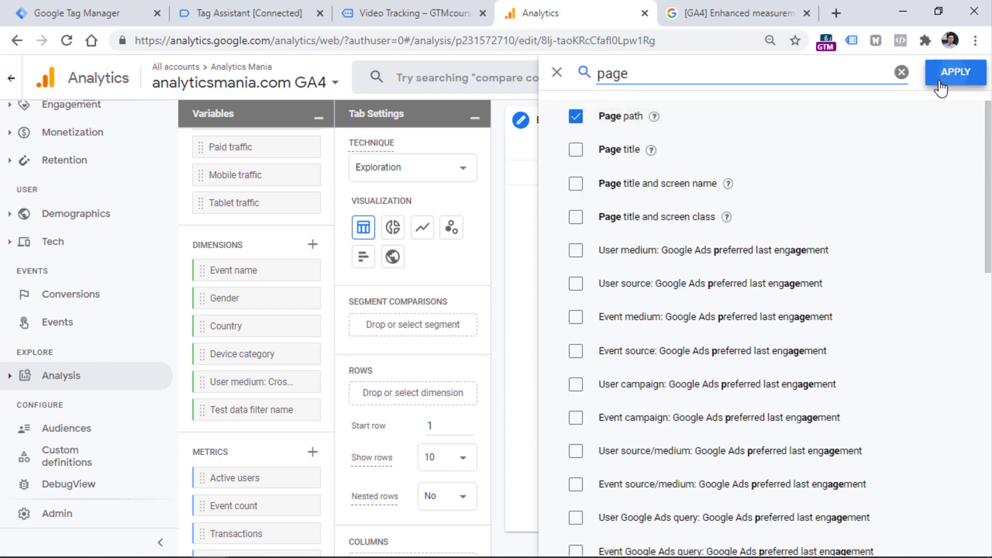
left_click(956, 72)
left_click_drag(230, 438, 393, 398)
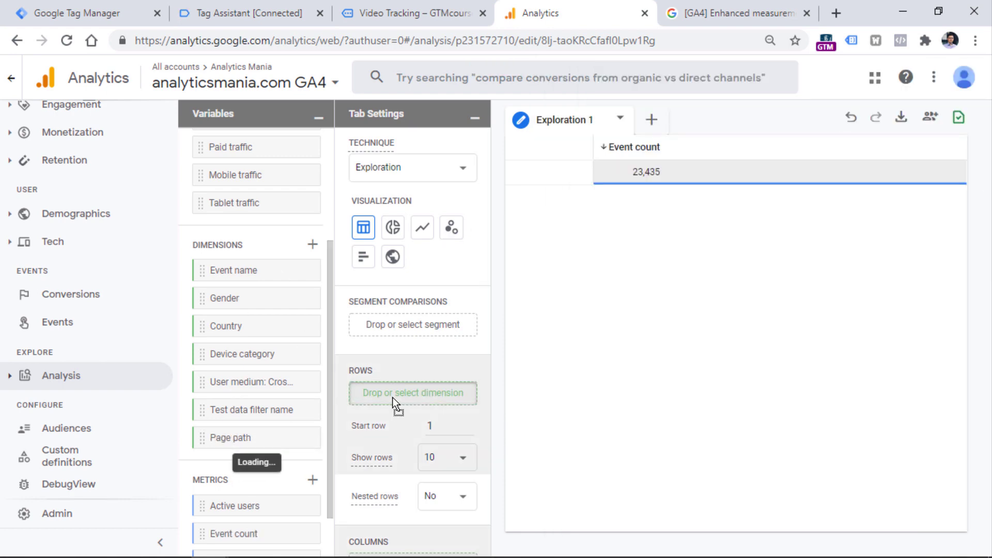
Replace Event count in the exploration's values with the Active users and Video views metrics
scroll(297, 350, "down", 1)
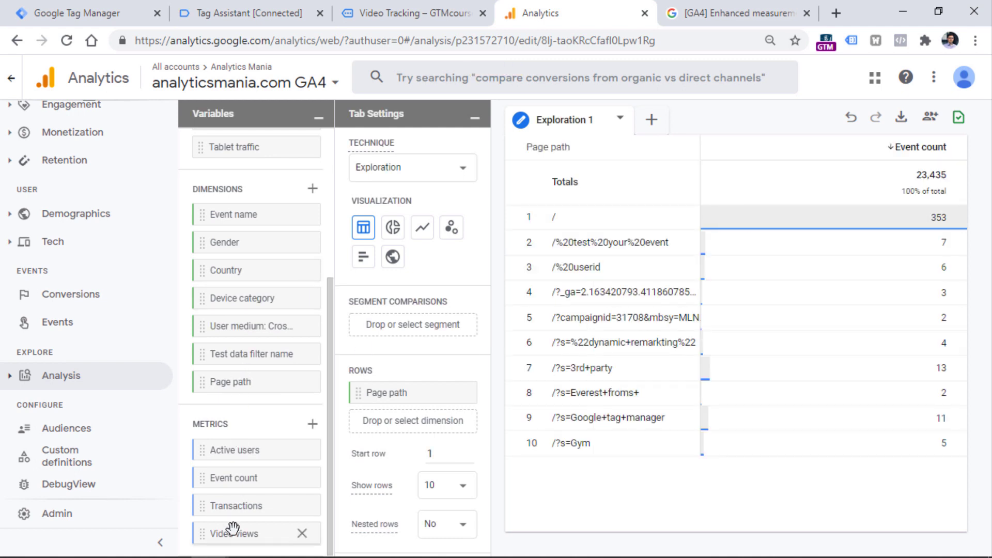
scroll(377, 443, "down", 5)
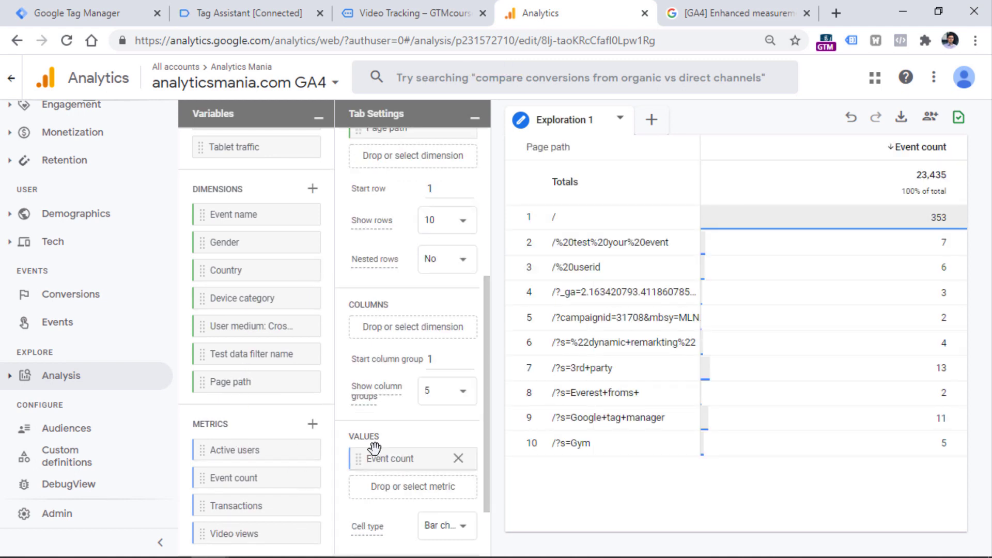
left_click(458, 458)
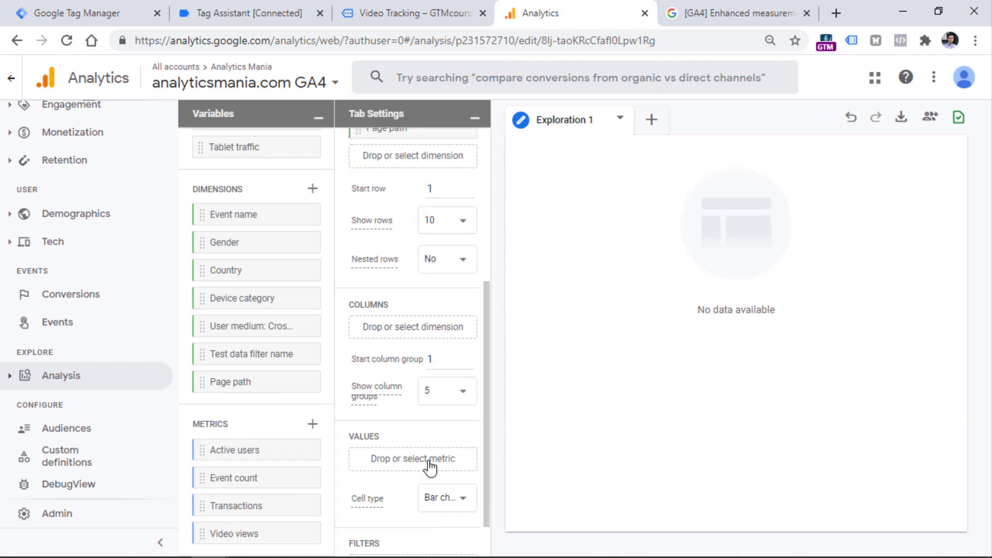
left_click_drag(231, 450, 380, 448)
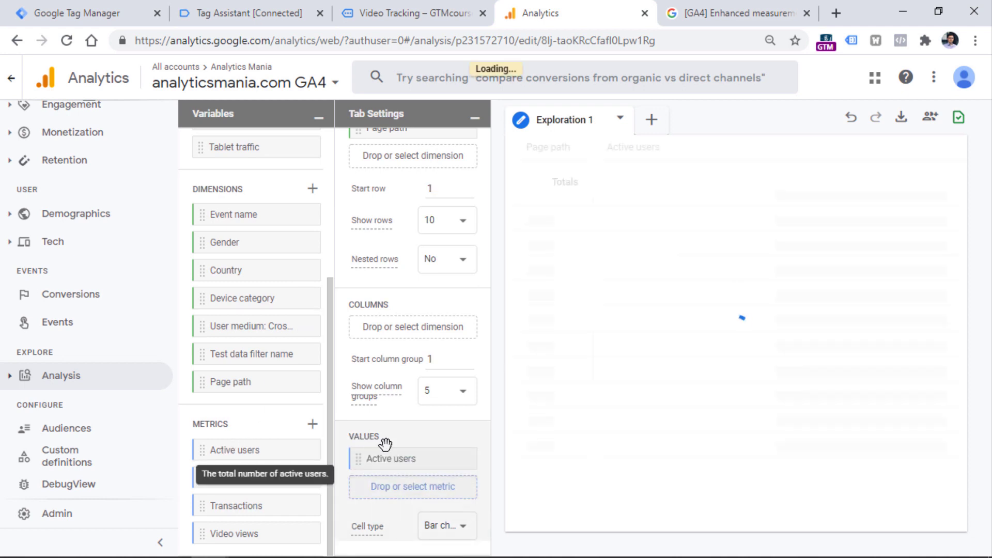
left_click_drag(225, 531, 383, 489)
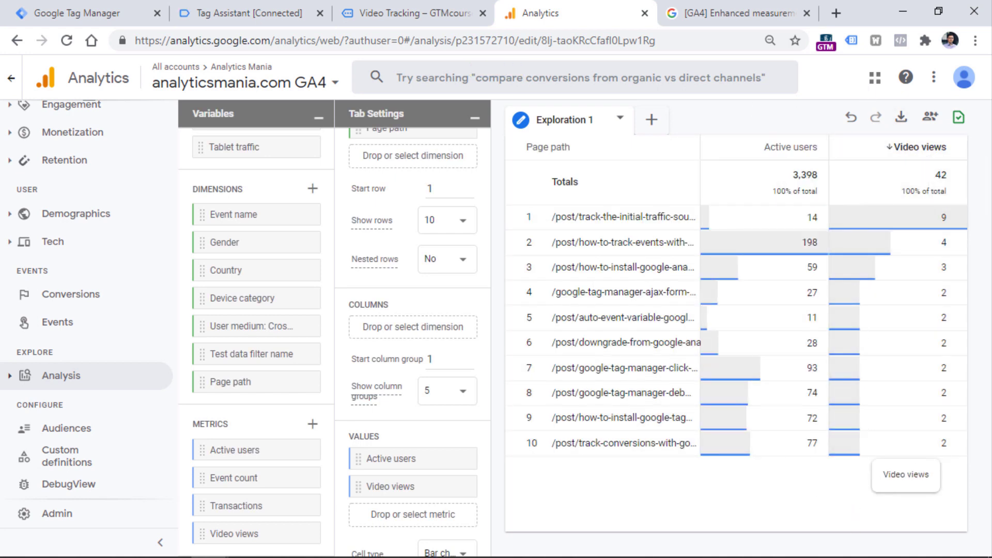
Review the video_view parameter and its value in the "GA4 Event - video_start" tag in Tag Manager
key("ctrl+1")
scroll(535, 343, "up", 5)
scroll(373, 243, "down", 5)
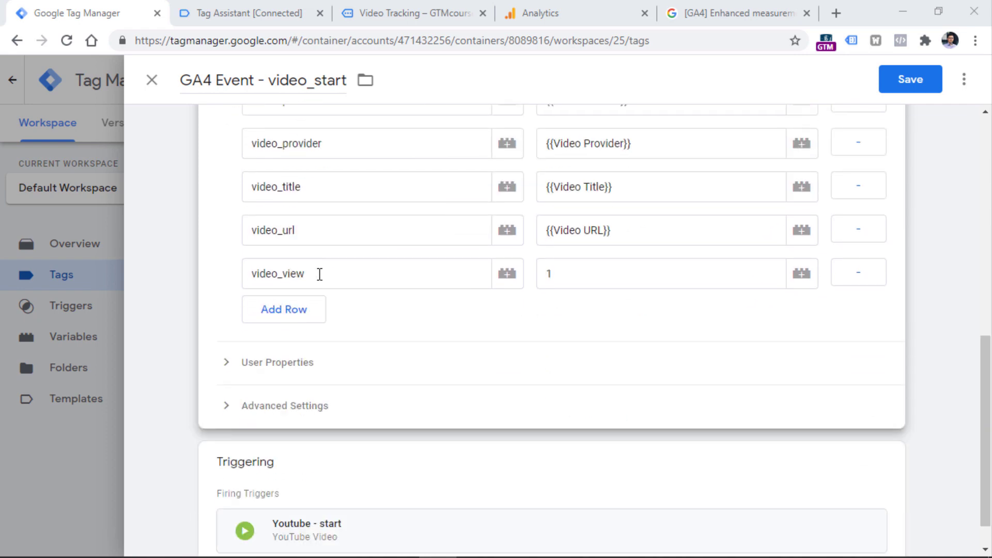
left_click_drag(330, 276, 251, 272)
scroll(354, 244, "up", 5)
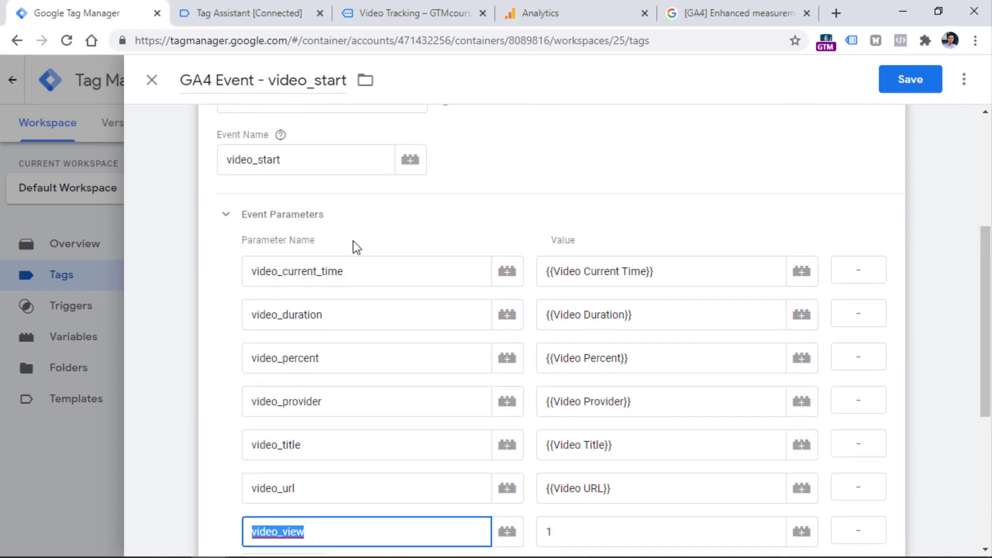
scroll(376, 179, "down", 5)
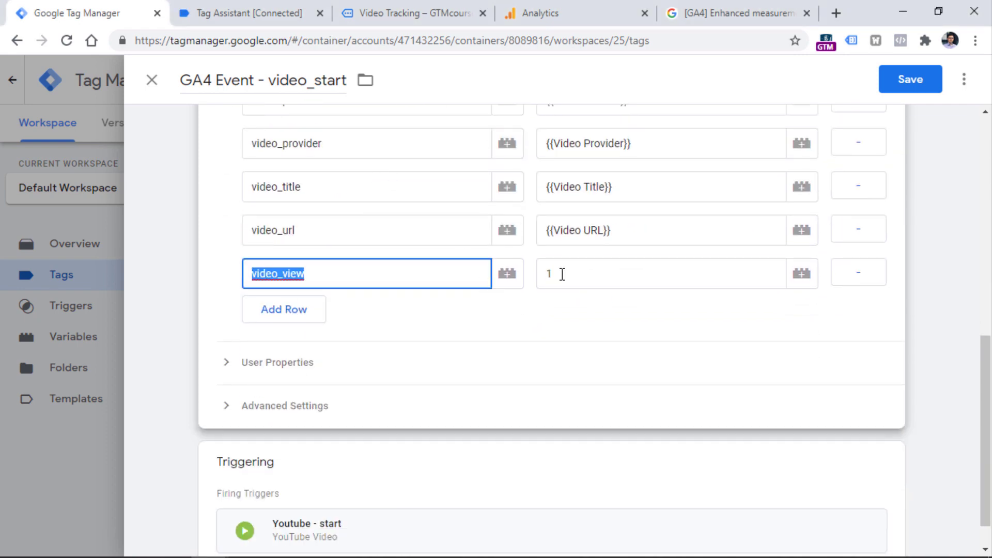
left_click(487, 131)
double_click(557, 279)
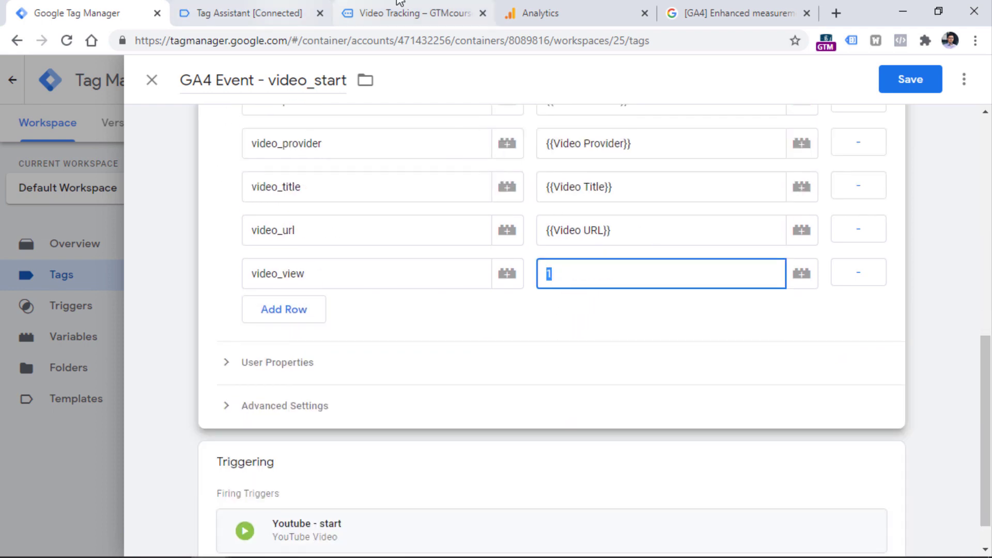
Back in Analytics, open the custom metrics list in the custom definitions to check the Video views metric
left_click(585, 7)
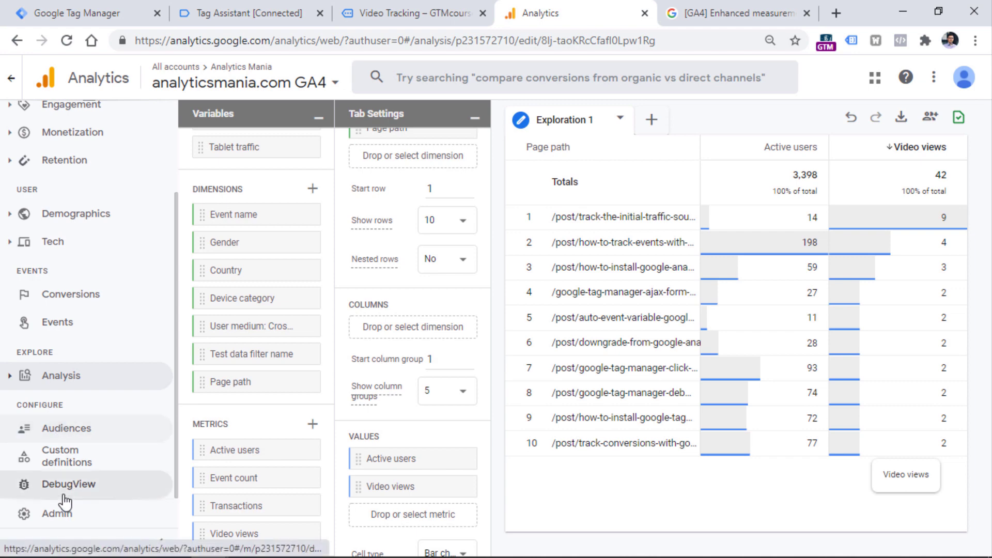
left_click(61, 456)
left_click(360, 176)
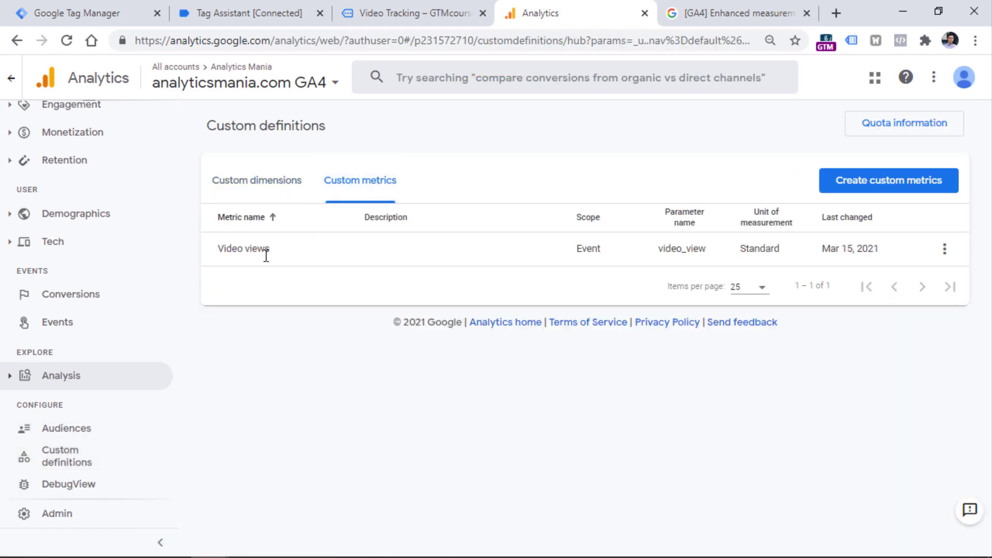